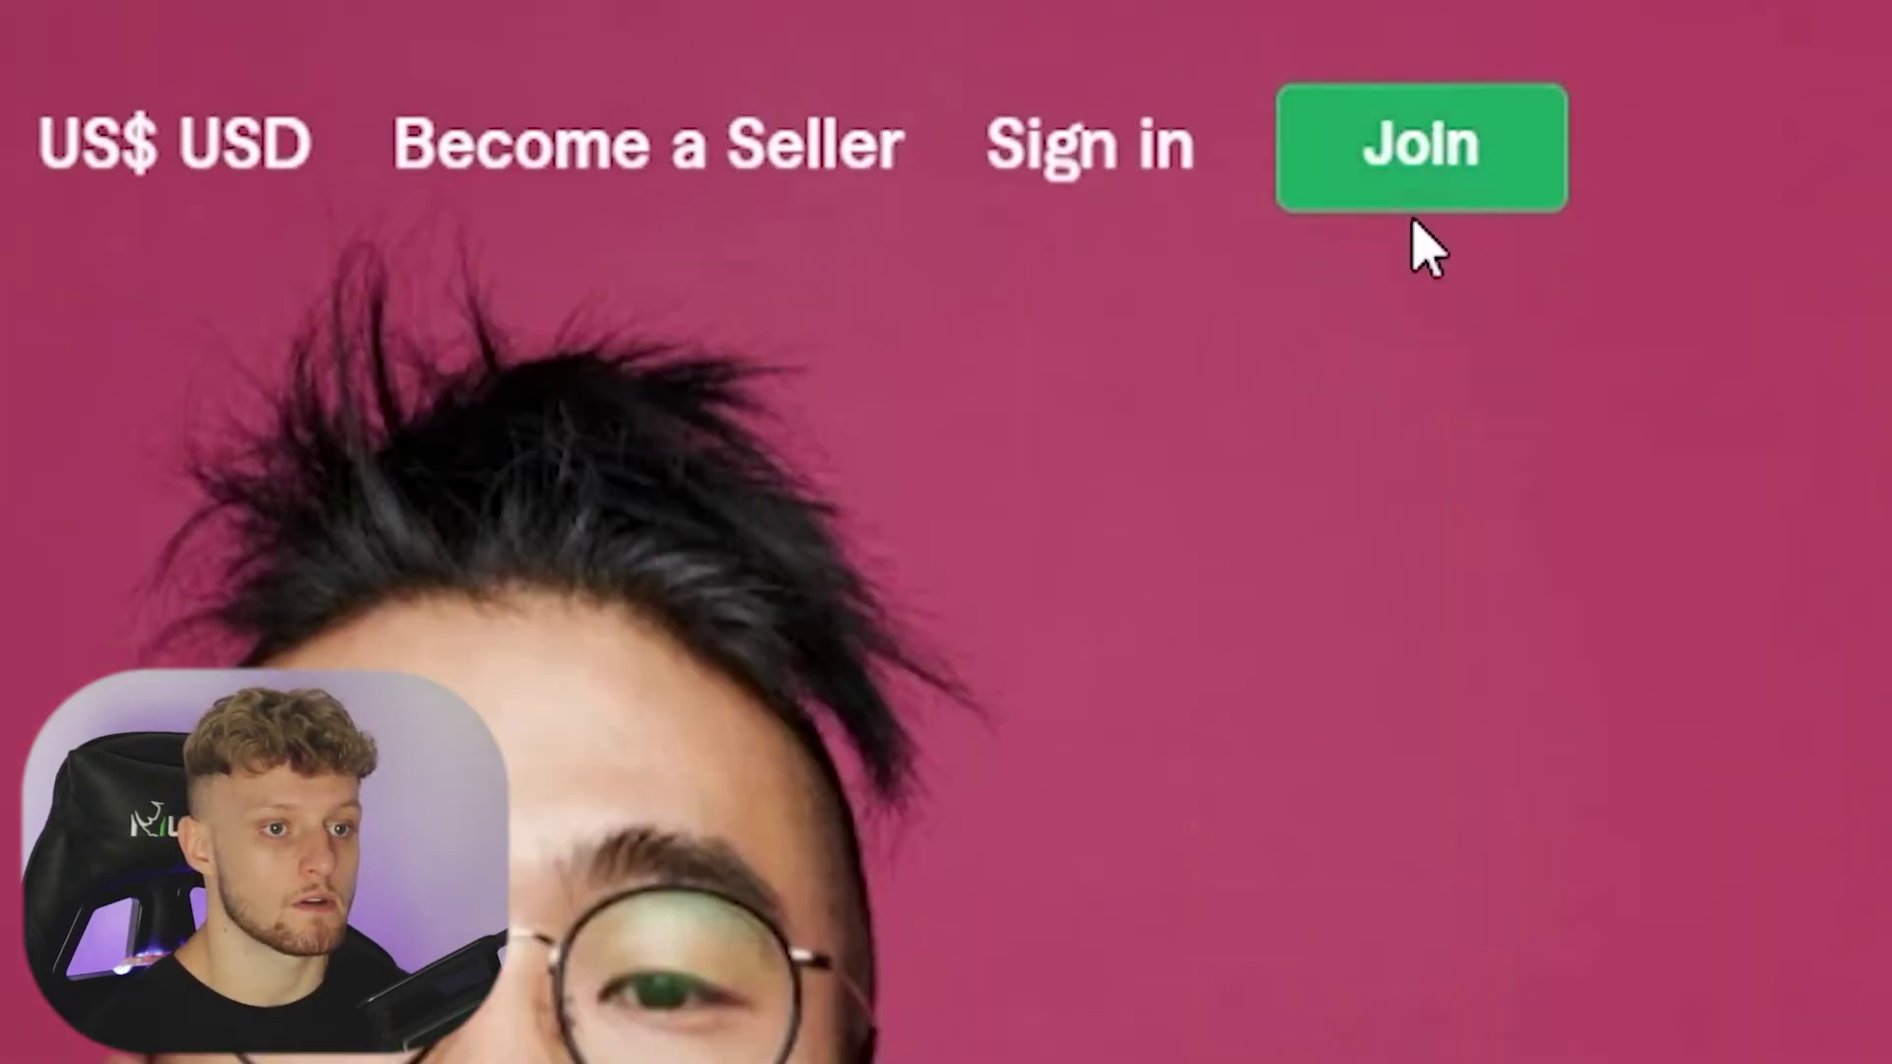
Step: Open the Join form and continue sign-up with the account's email address
{"action": "left_click", "coordinate": [1460, 179]}
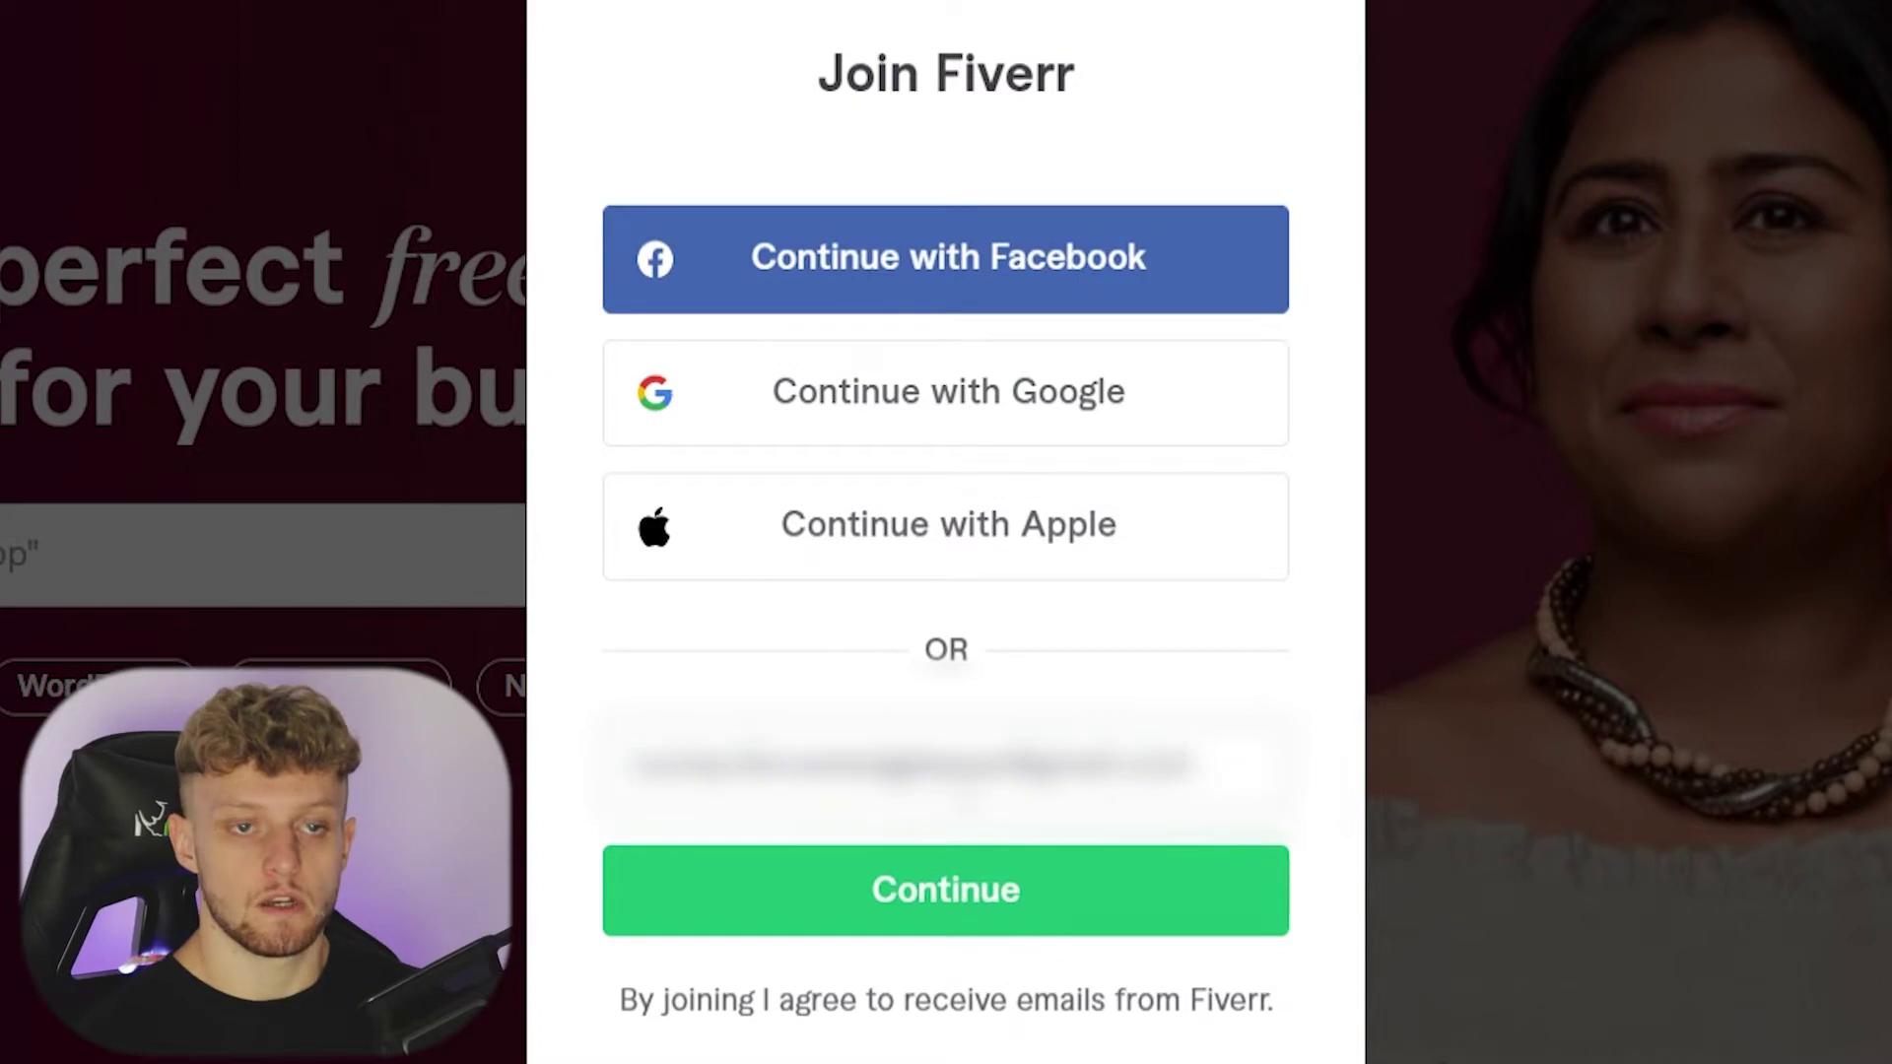
{"action": "left_click", "coordinate": [1001, 912]}
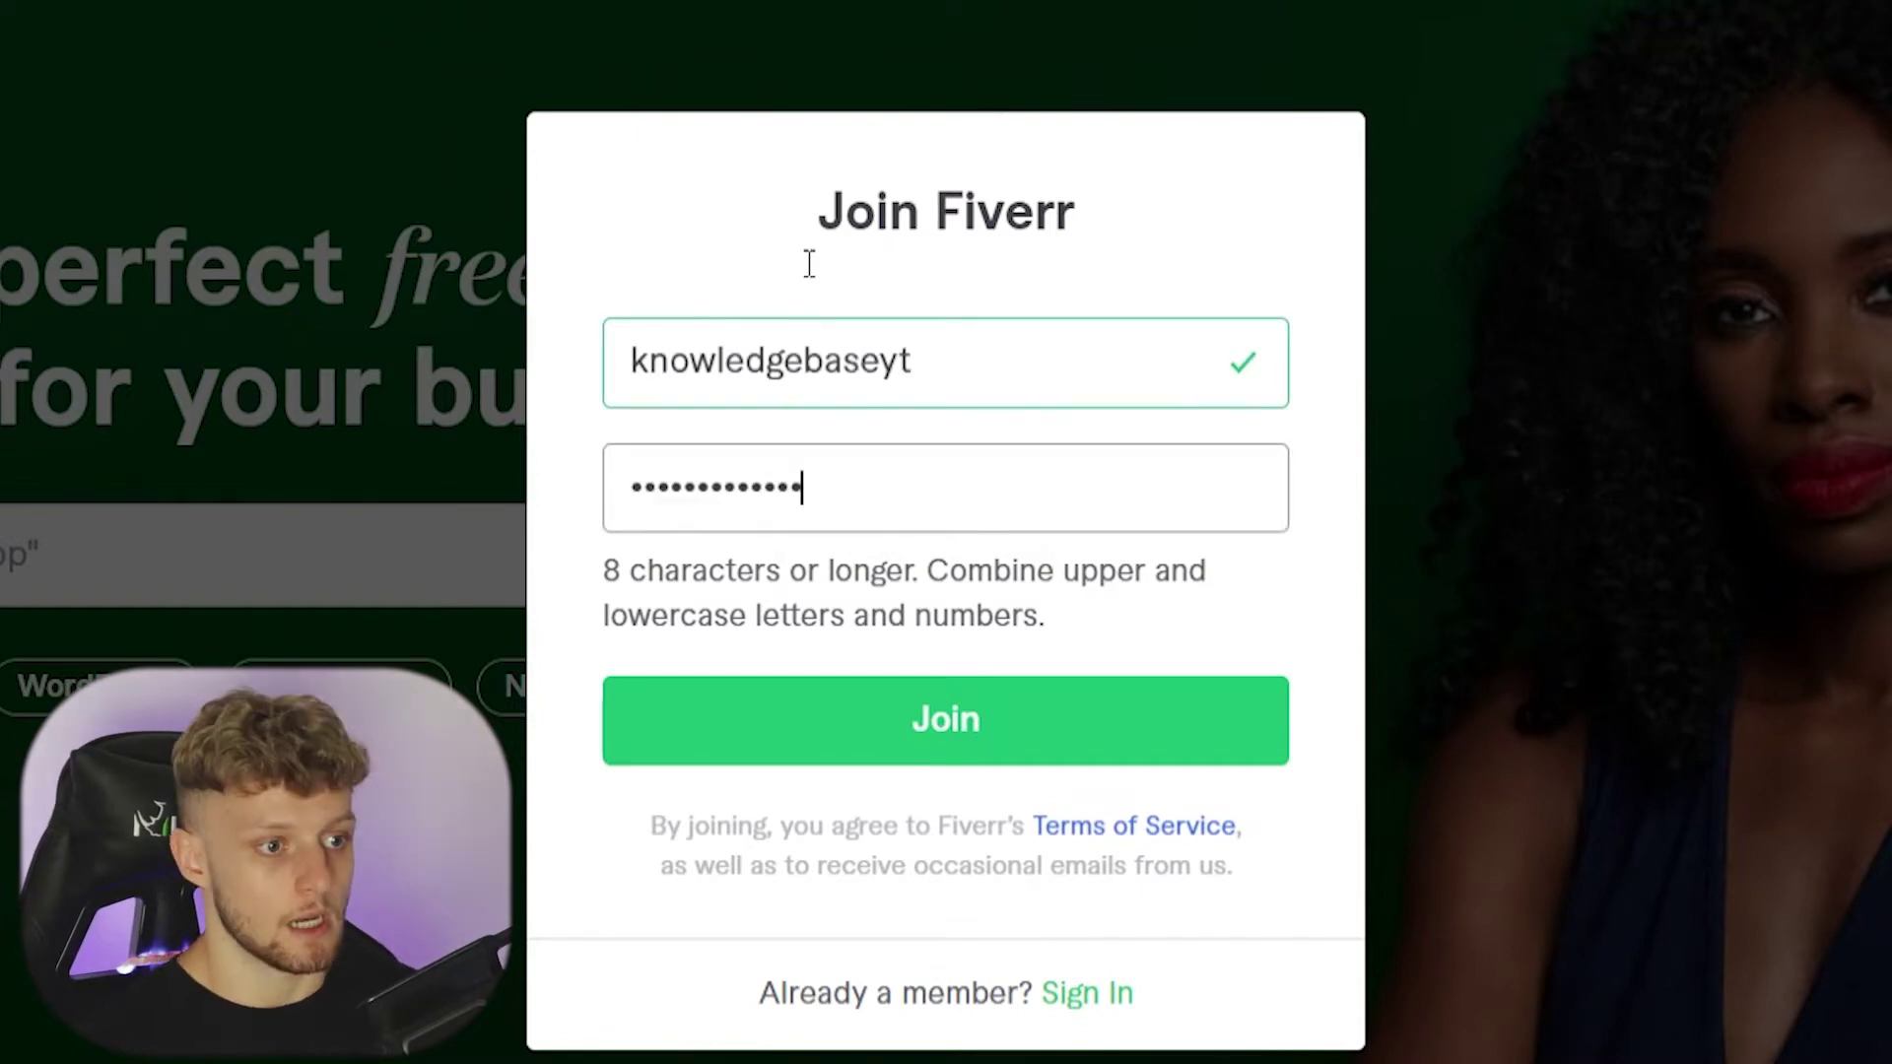
Step: Create the account with the chosen username and password, then activate it from the confirmation email
{"action": "left_click", "coordinate": [938, 719]}
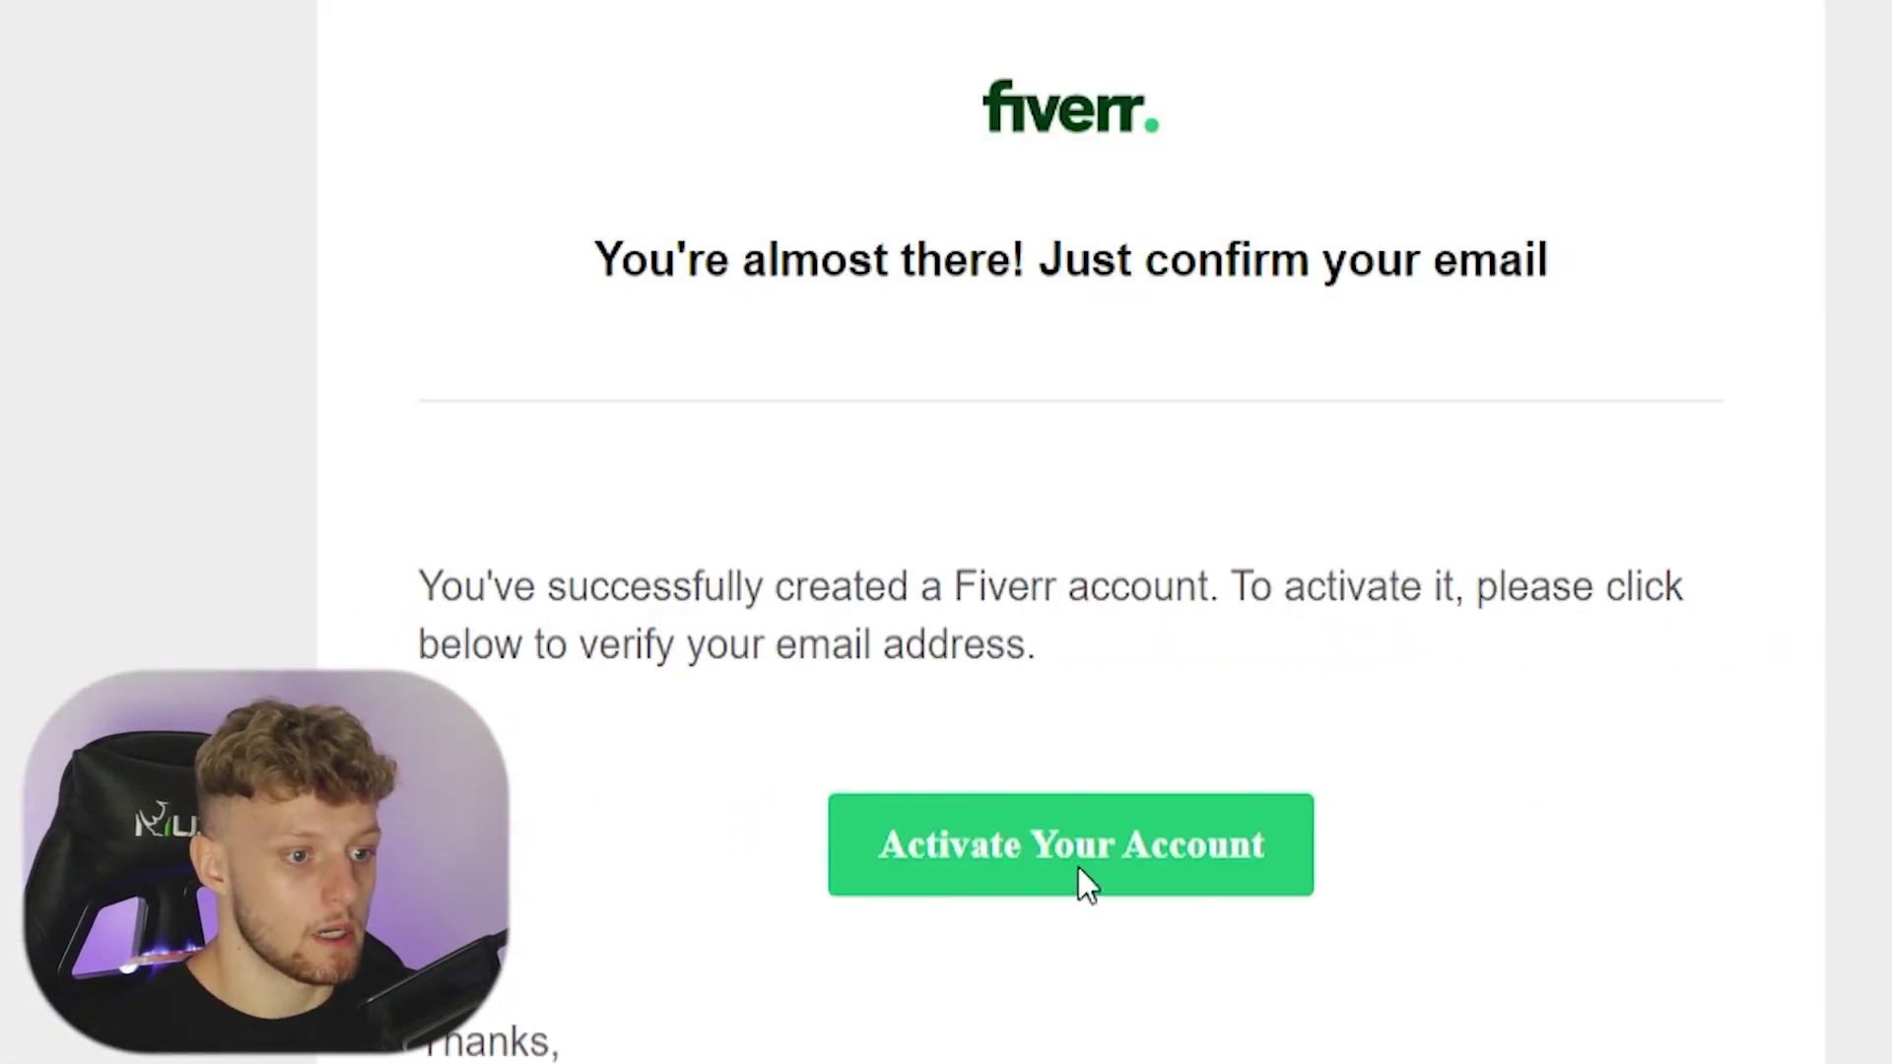
{"action": "left_click", "coordinate": [1005, 850]}
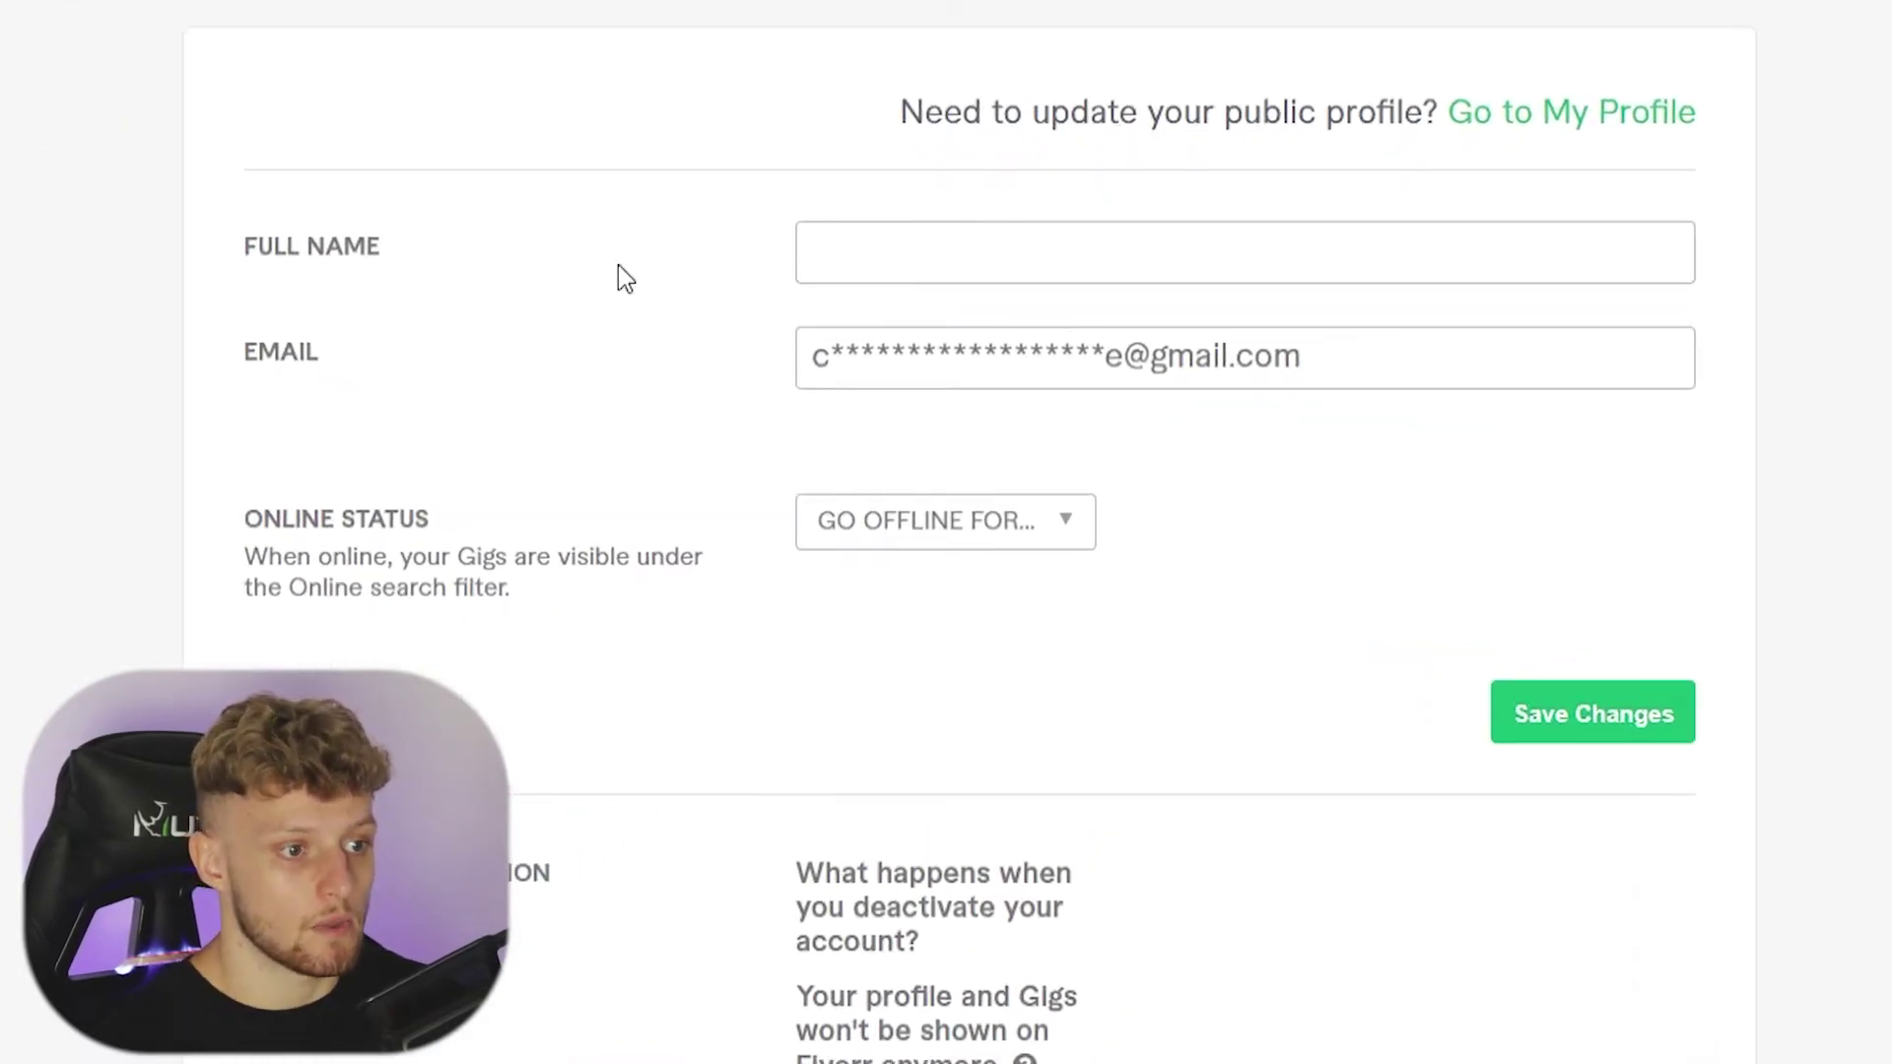
Step: Enter the account holder's full name in account settings and save the changes
{"action": "left_click", "coordinate": [1020, 245]}
{"action": "type", "text": "Joh"}
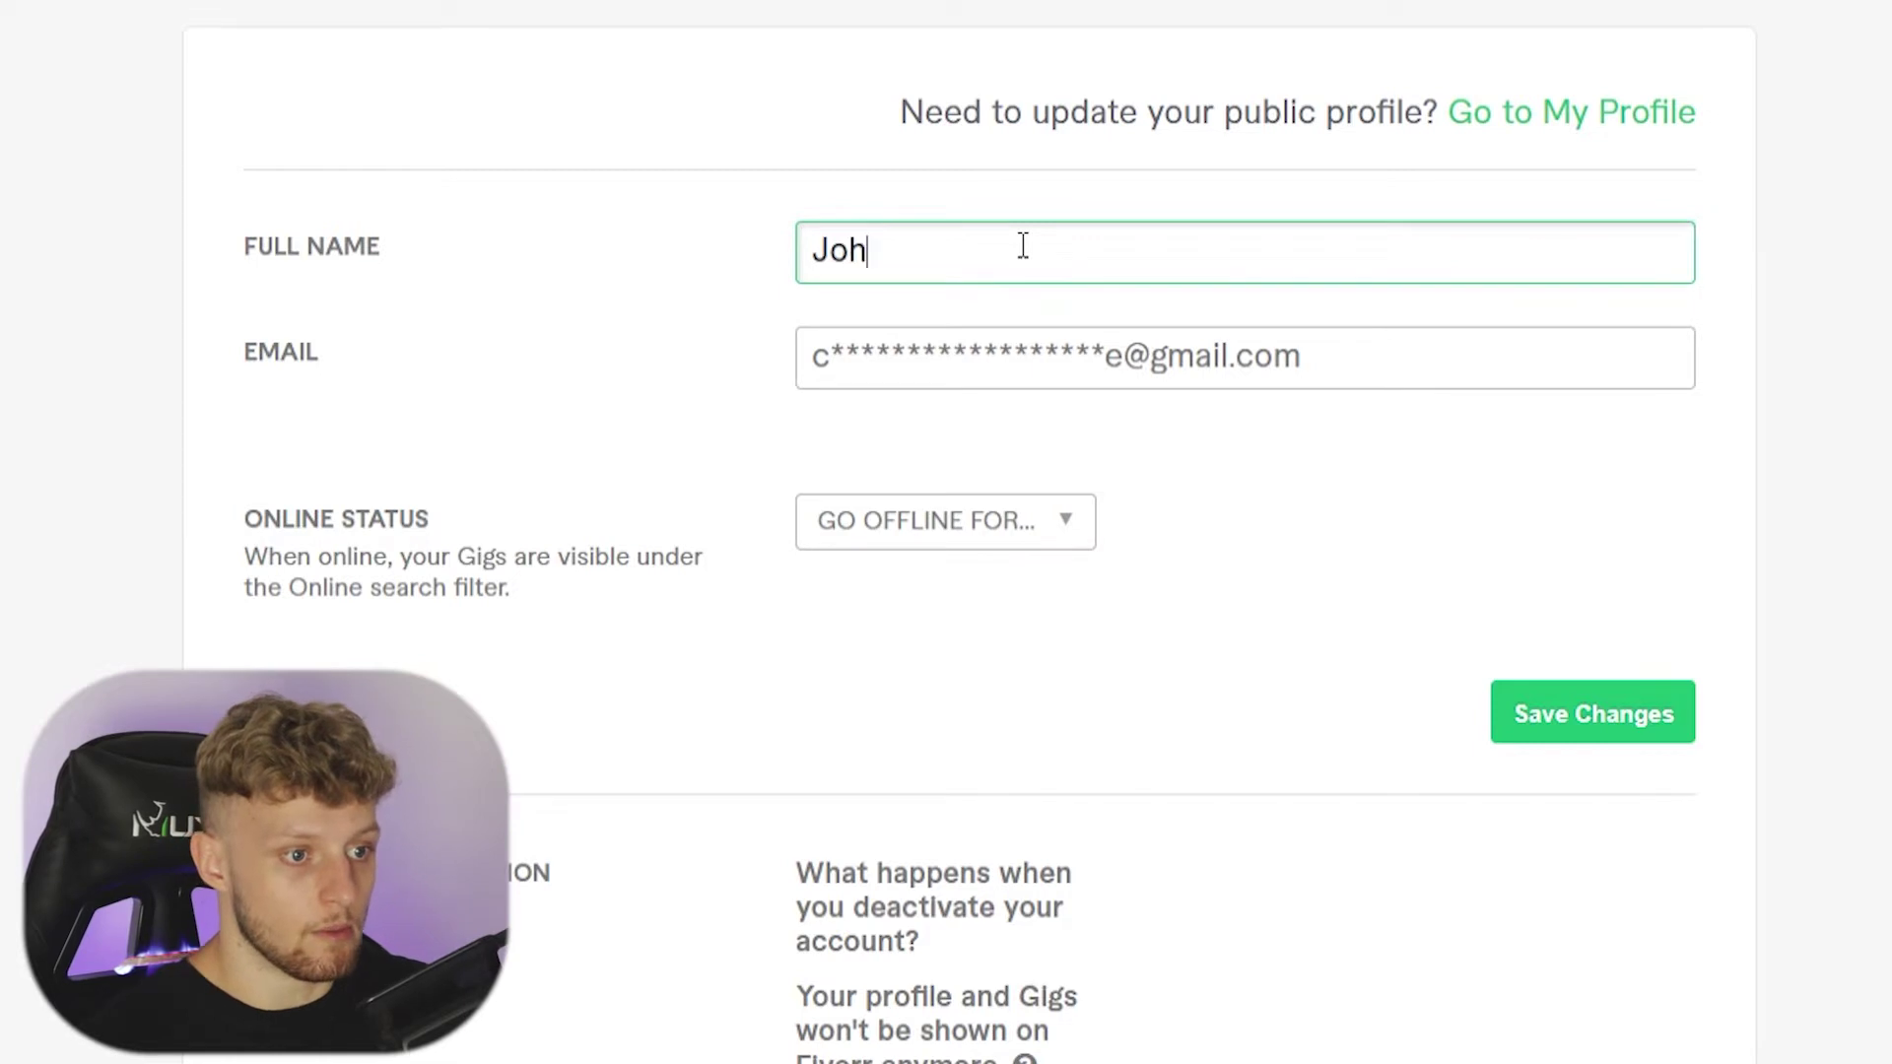
{"action": "type", "text": "n Smith"}
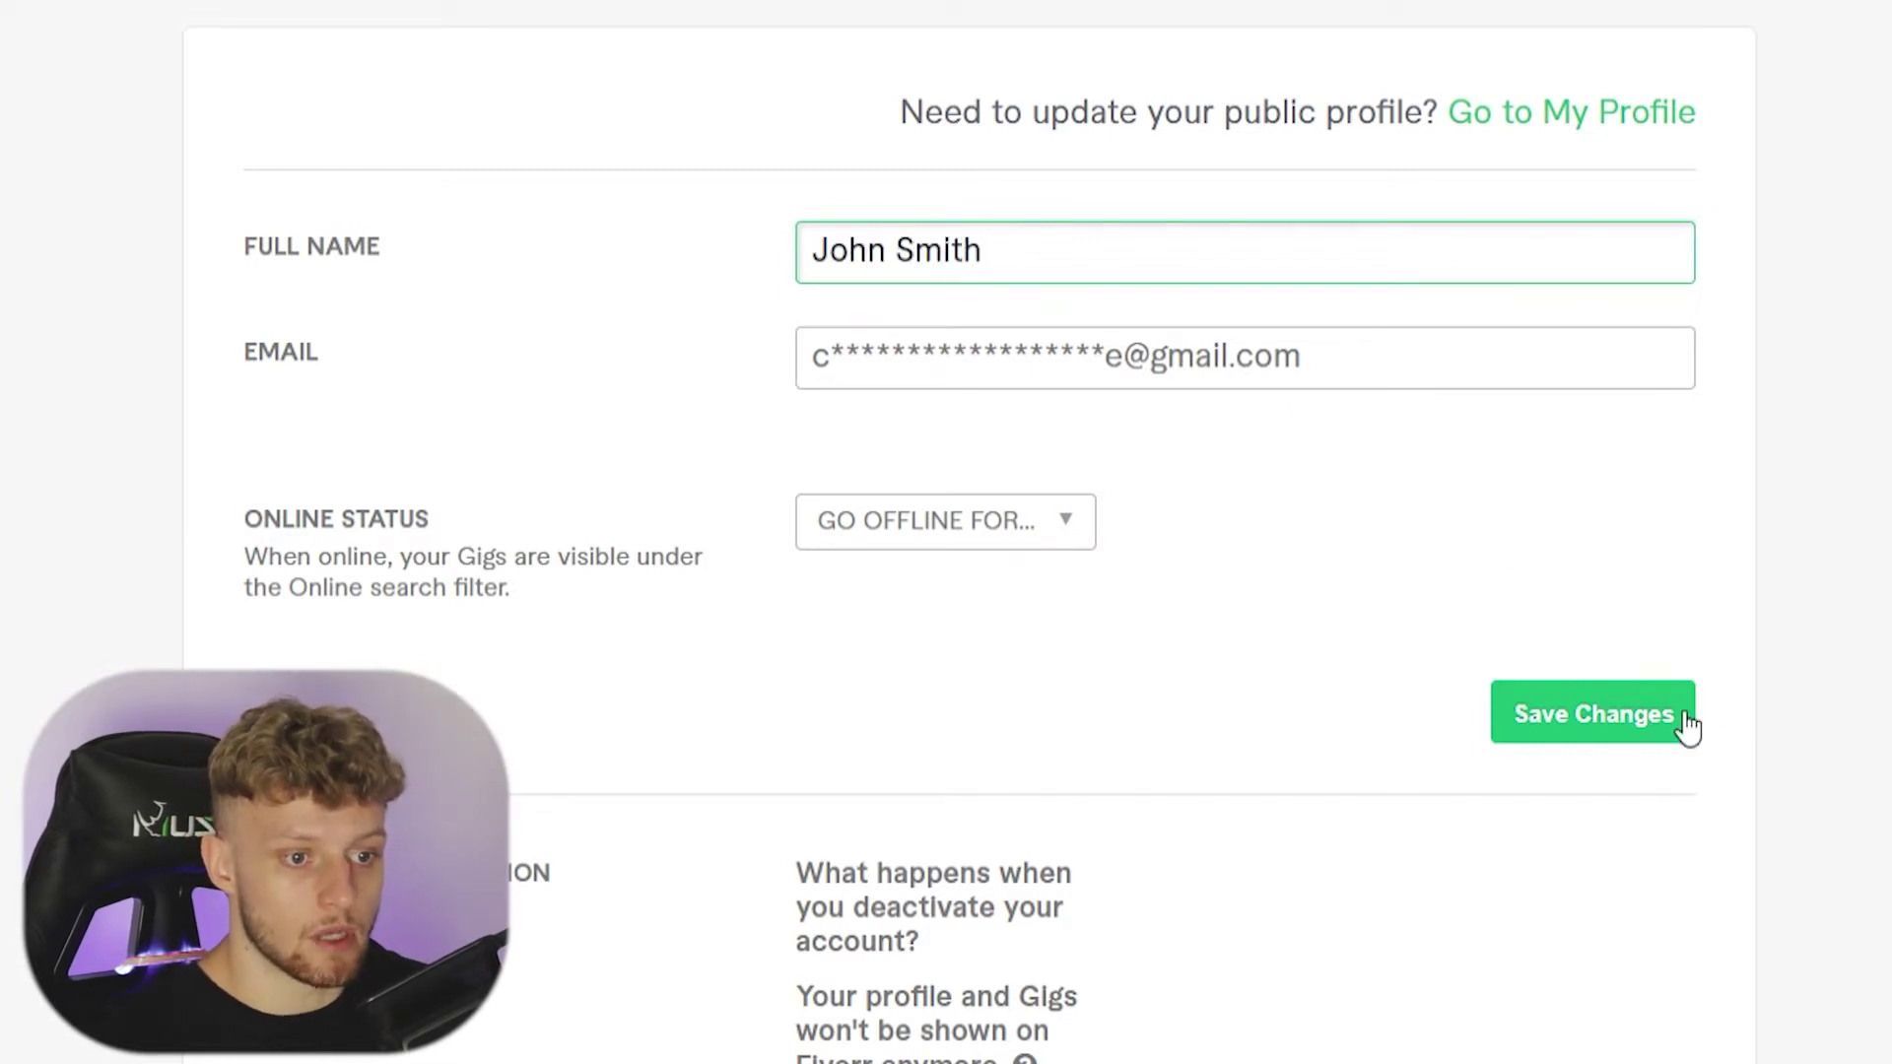
{"action": "left_click", "coordinate": [1656, 713]}
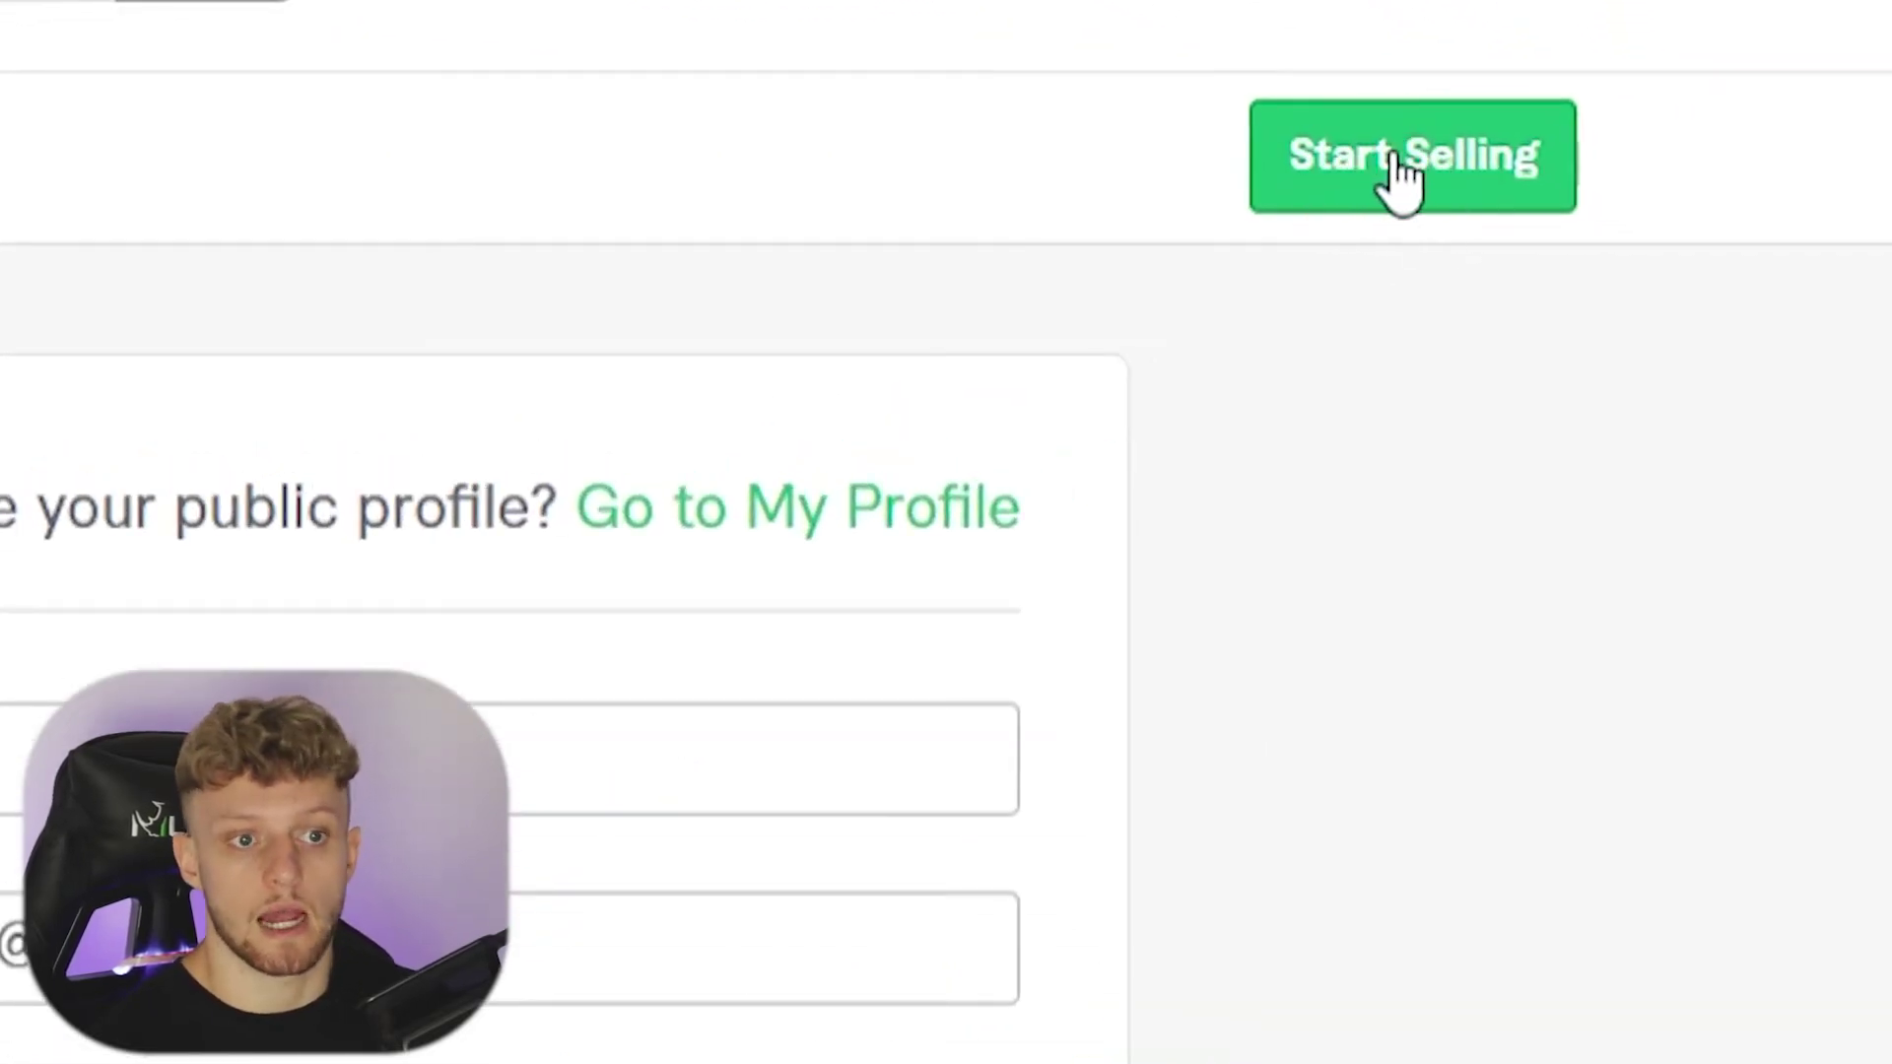
Step: Begin selling, become a seller, and go through the successful-profile tips to Personal Info
{"action": "left_click", "coordinate": [1387, 166]}
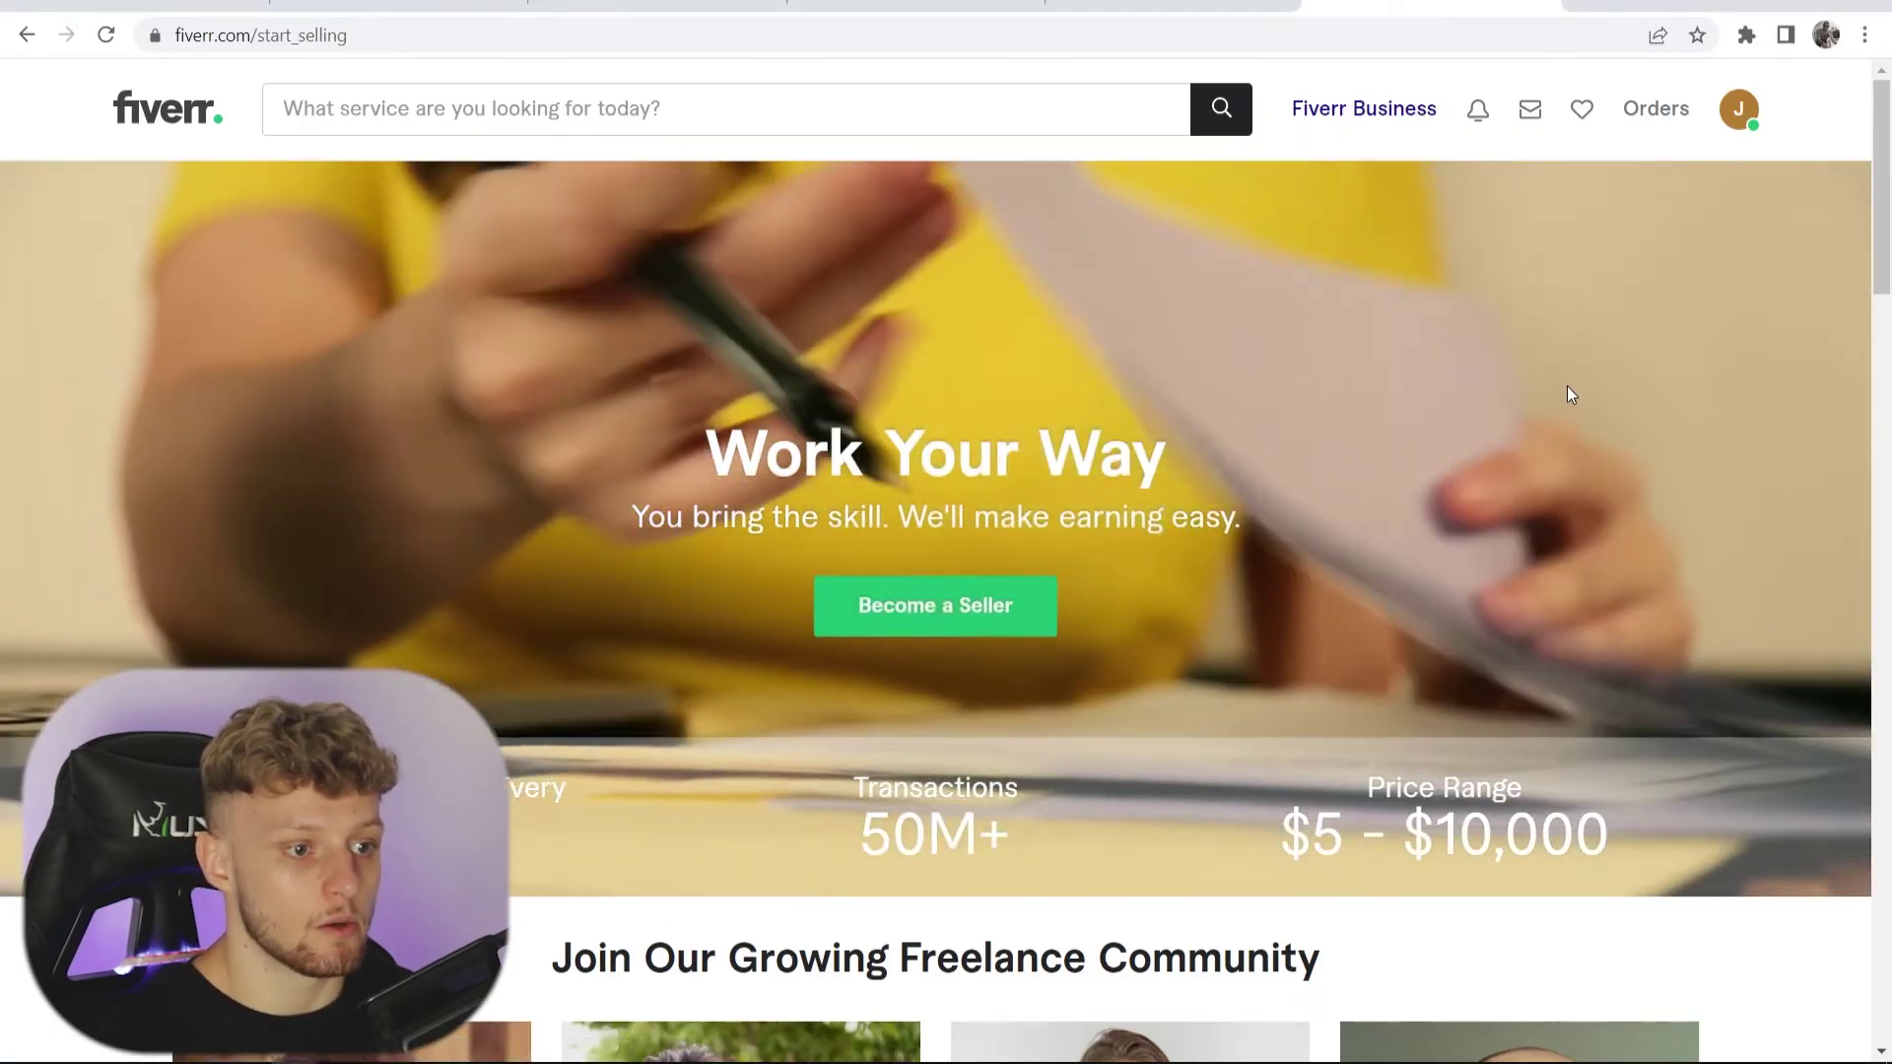
{"action": "scroll", "coordinate": [1530, 404], "scroll_direction": "down", "scroll_amount": 1}
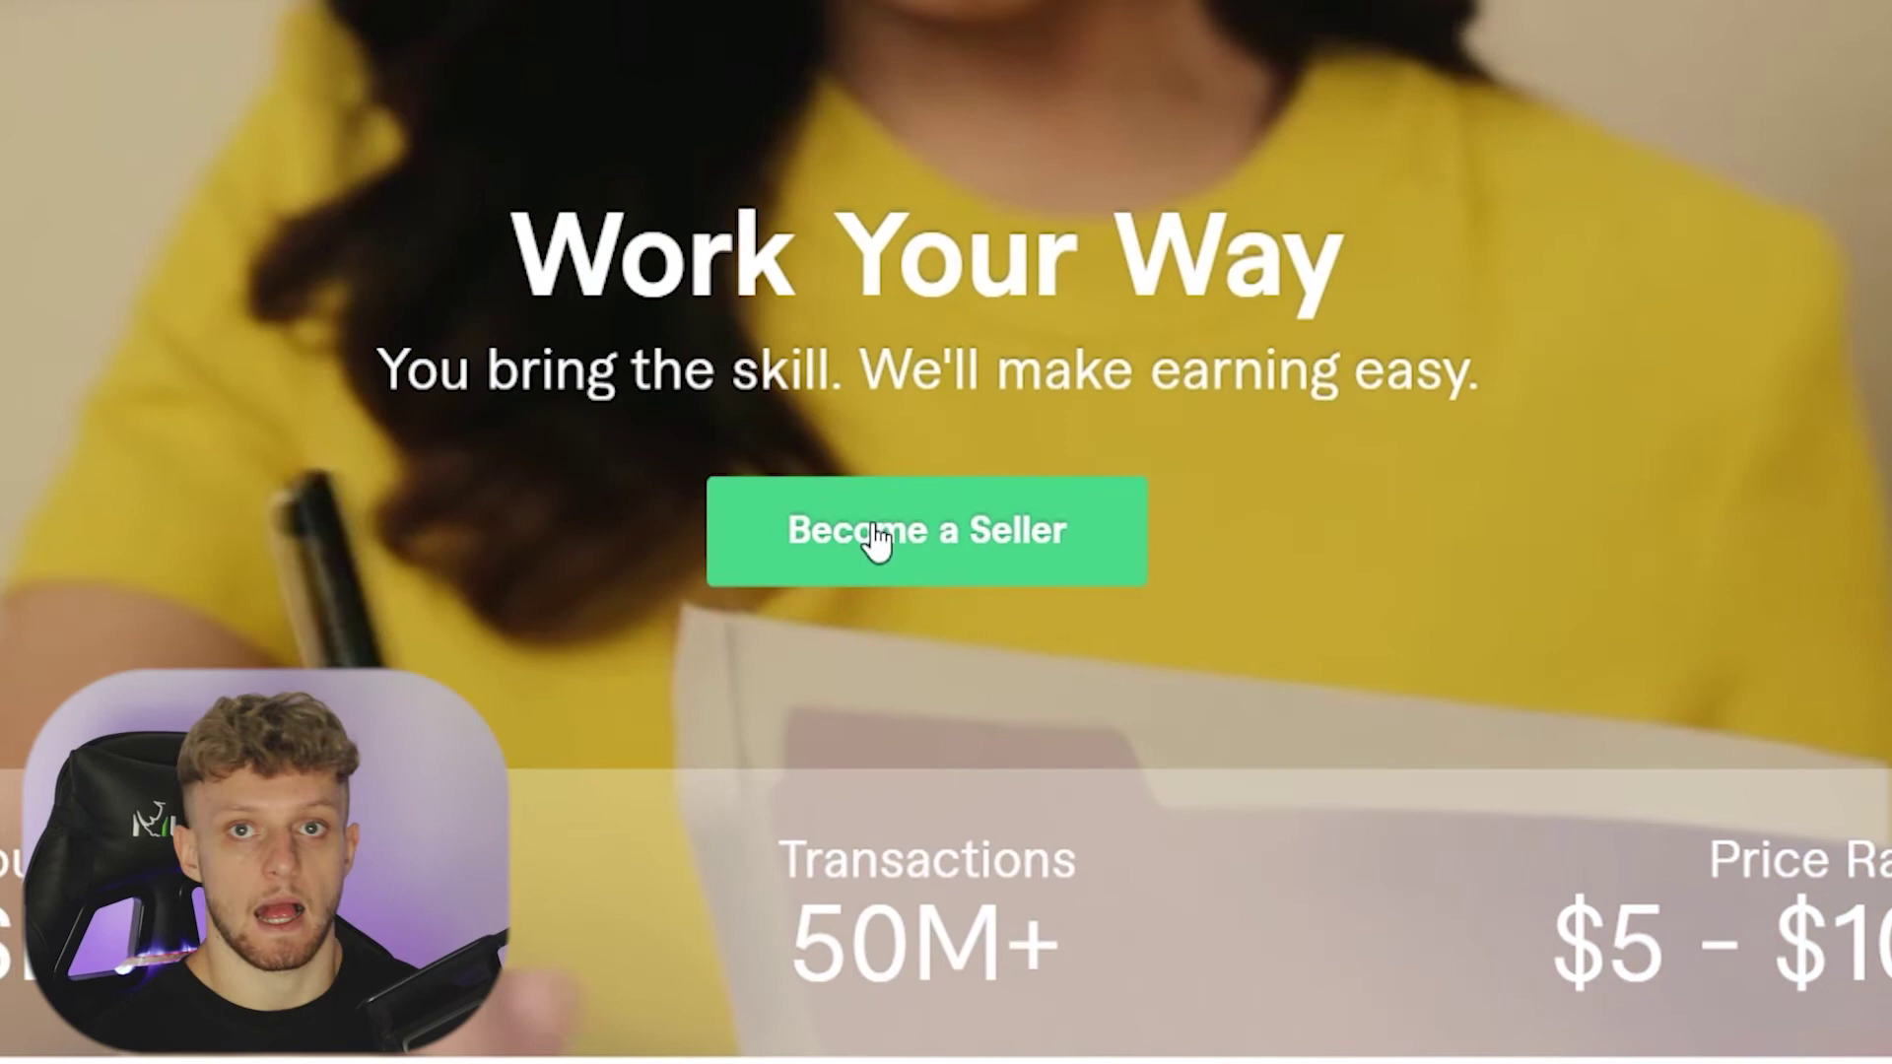
{"action": "left_click", "coordinate": [876, 539]}
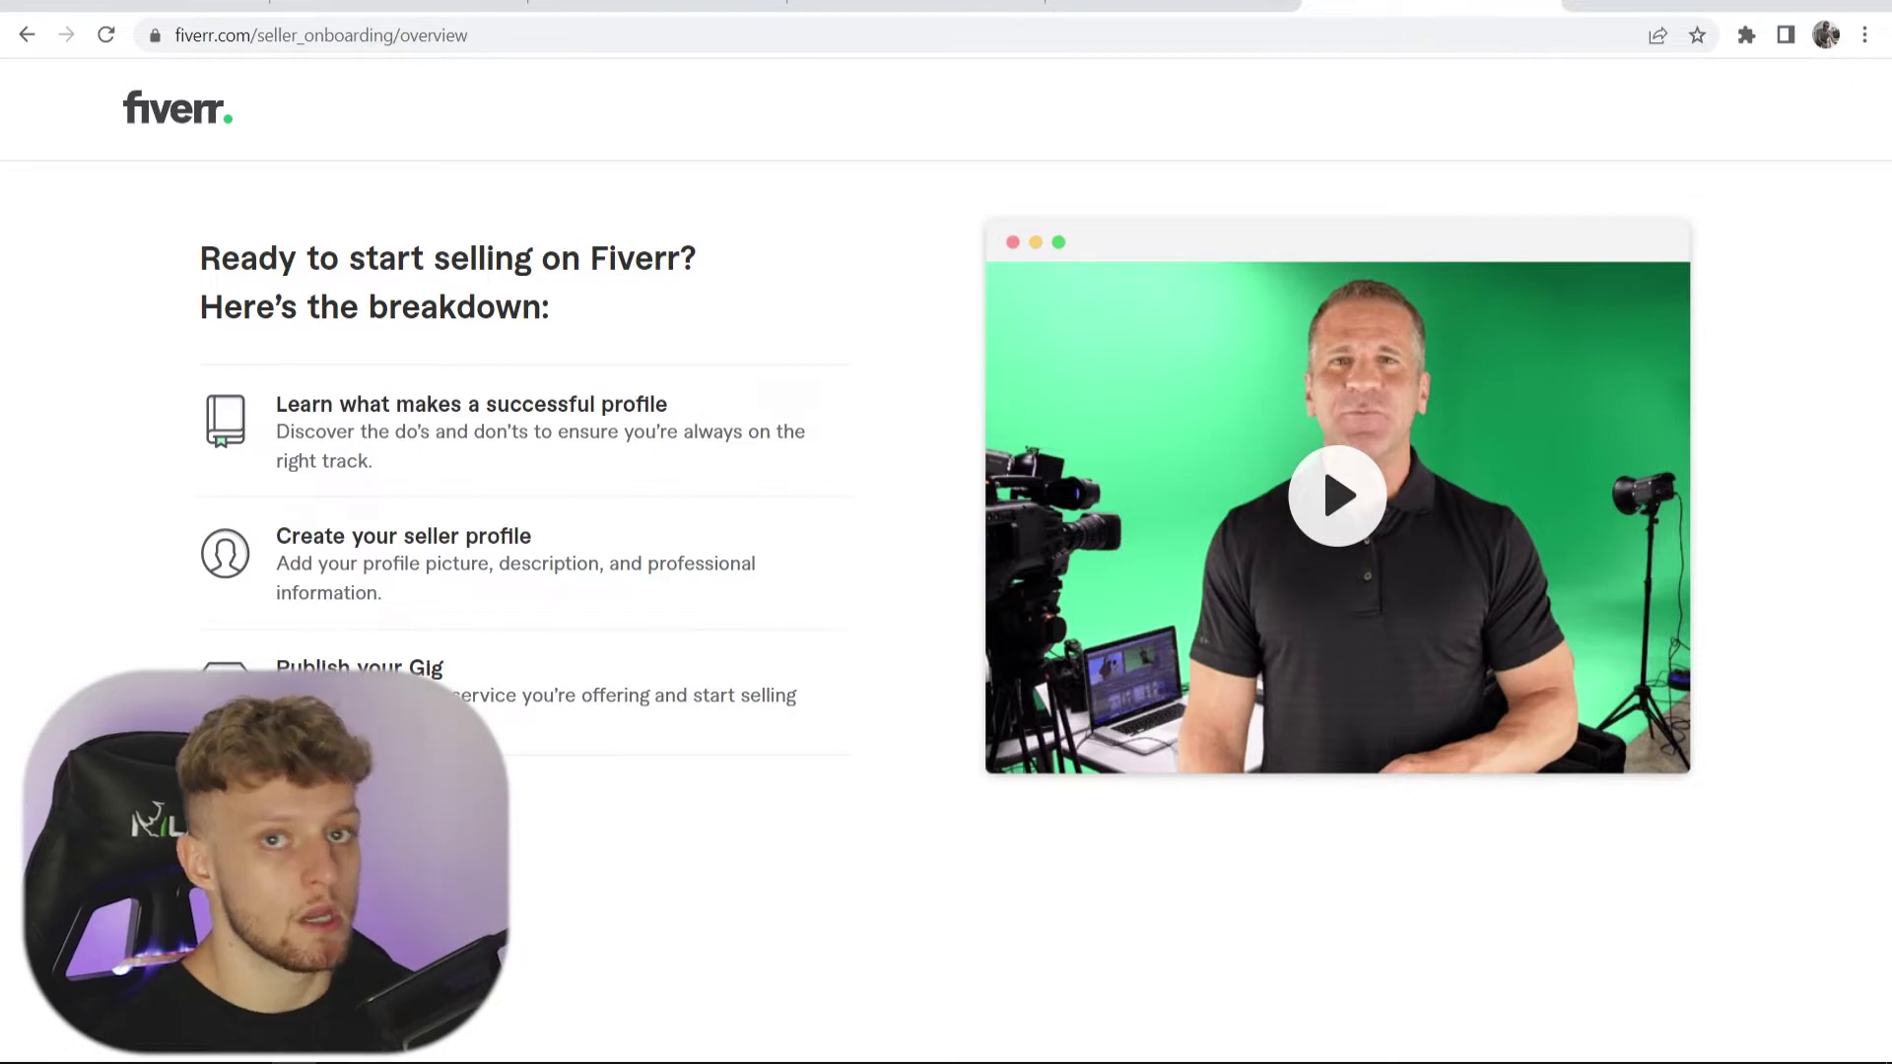
{"action": "left_click", "coordinate": [471, 404]}
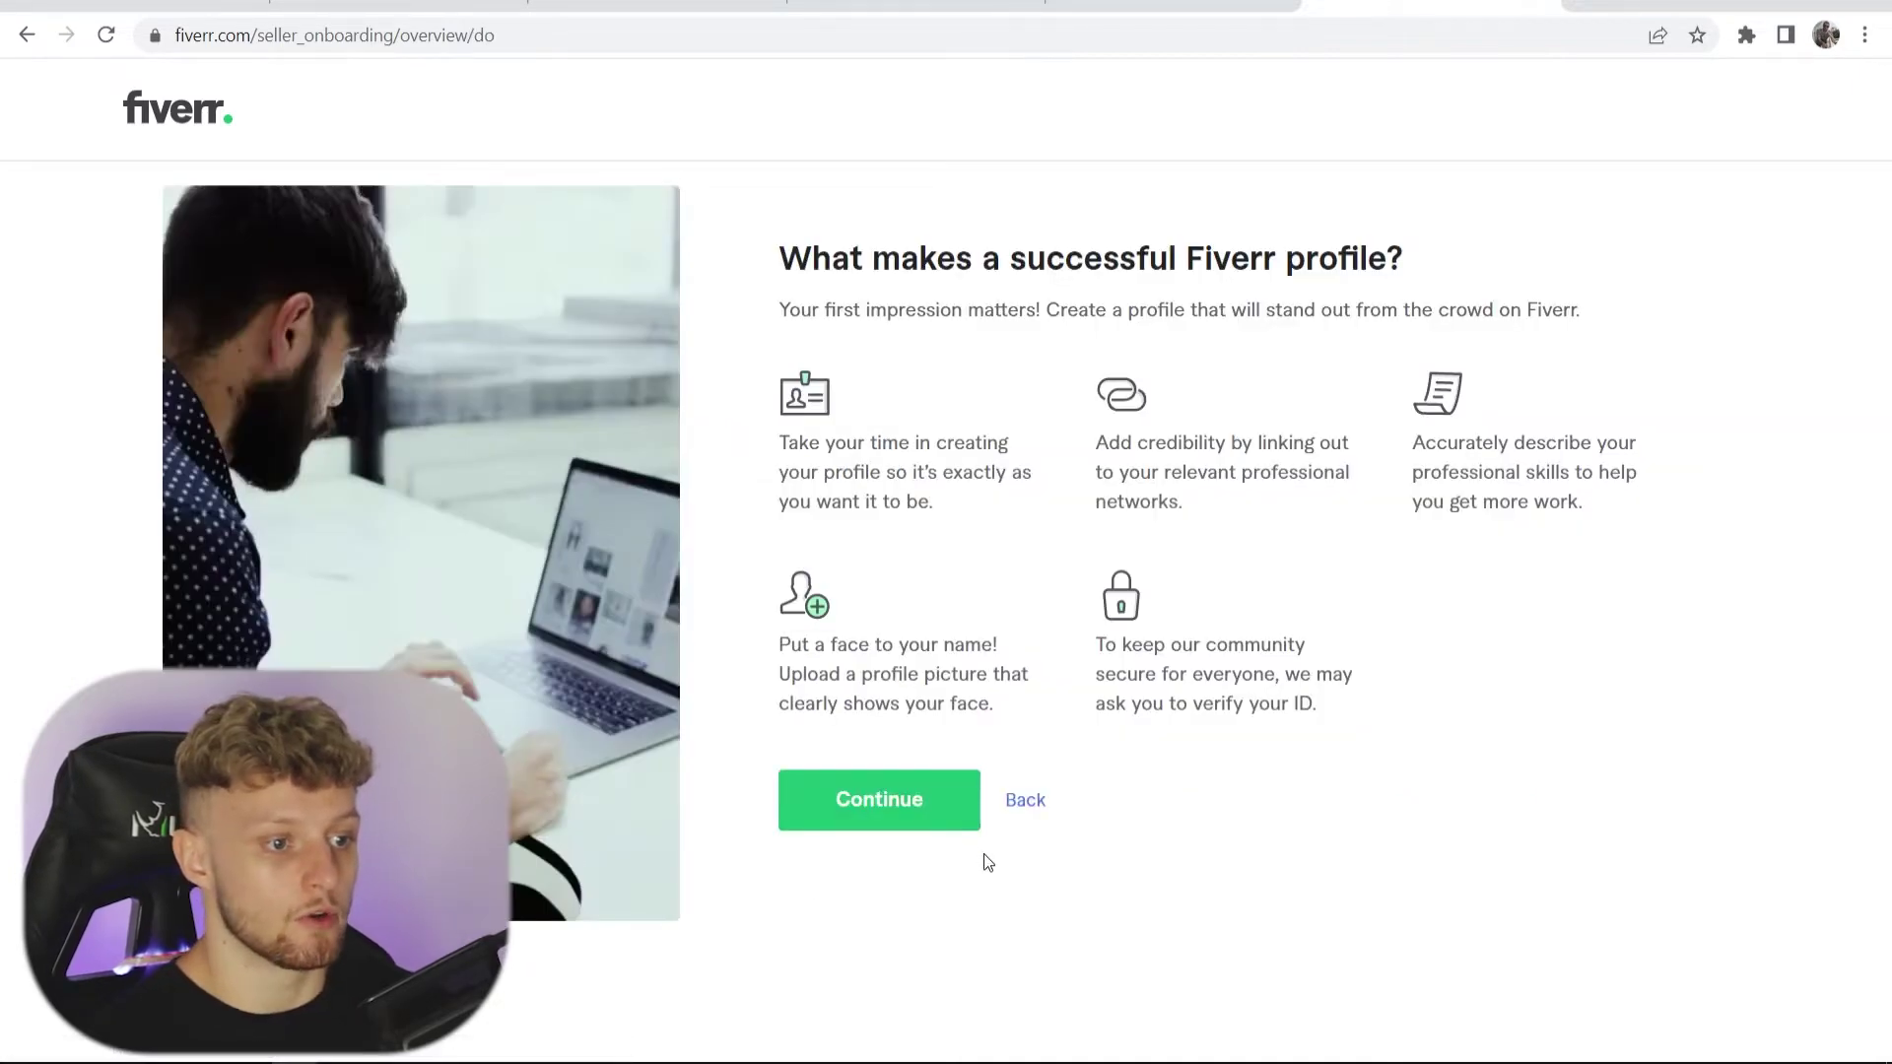
{"action": "left_click", "coordinate": [893, 800]}
{"action": "left_click", "coordinate": [854, 835]}
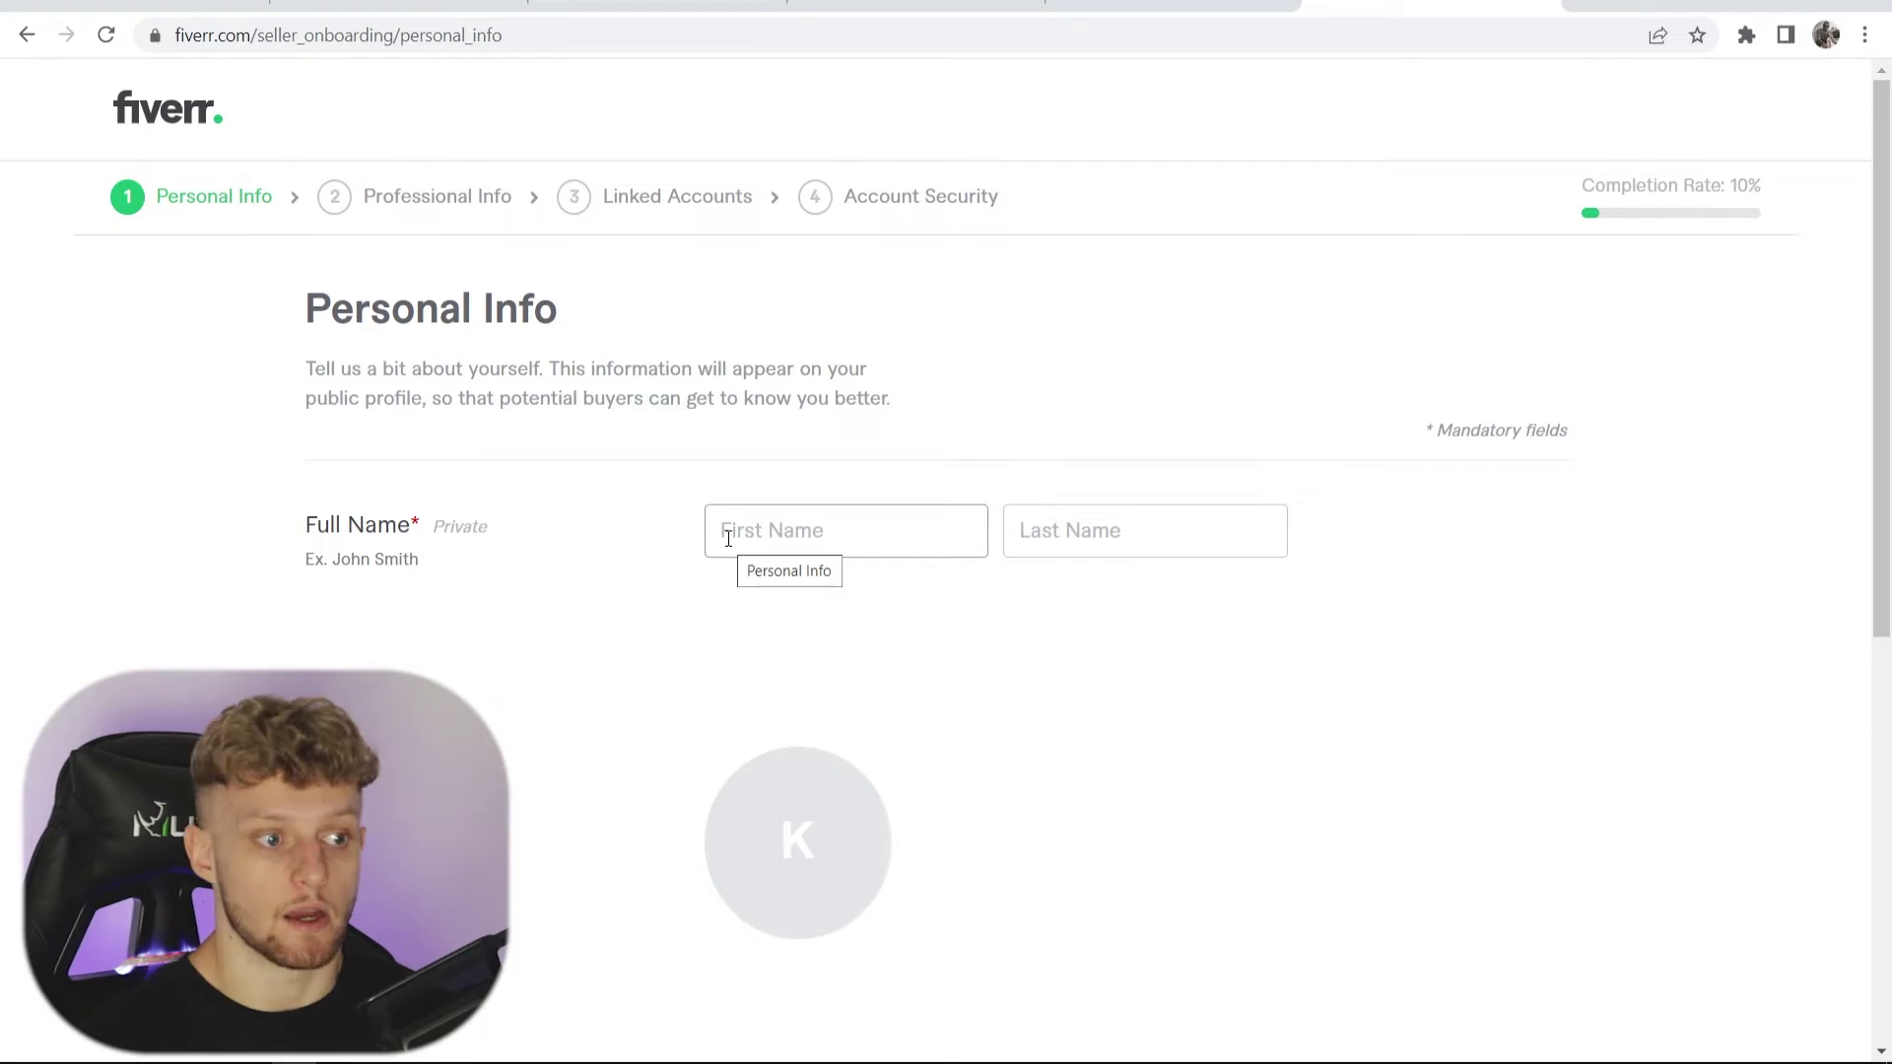
Step: Enter first and last name, upload a profile picture, and paste the YouTube growth description
{"action": "left_click", "coordinate": [795, 553]}
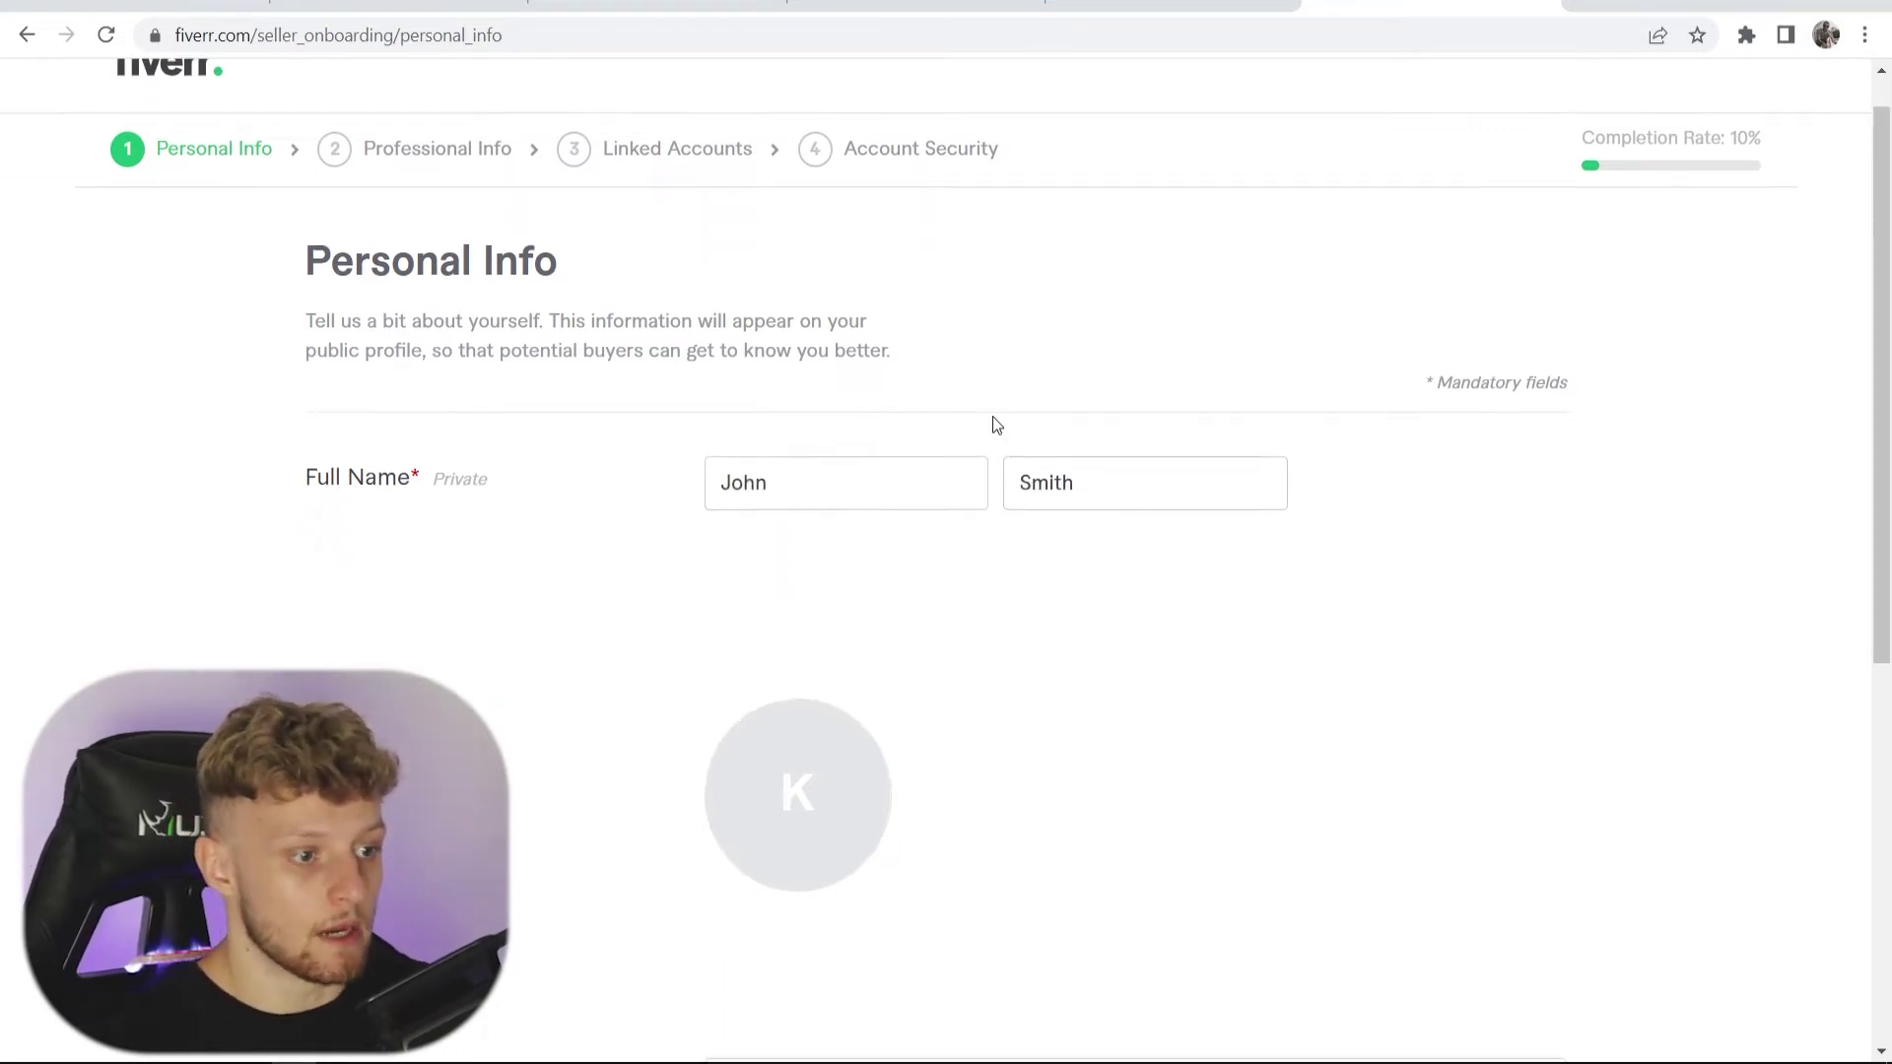
{"action": "scroll", "coordinate": [991, 416], "scroll_direction": "down", "scroll_amount": 3}
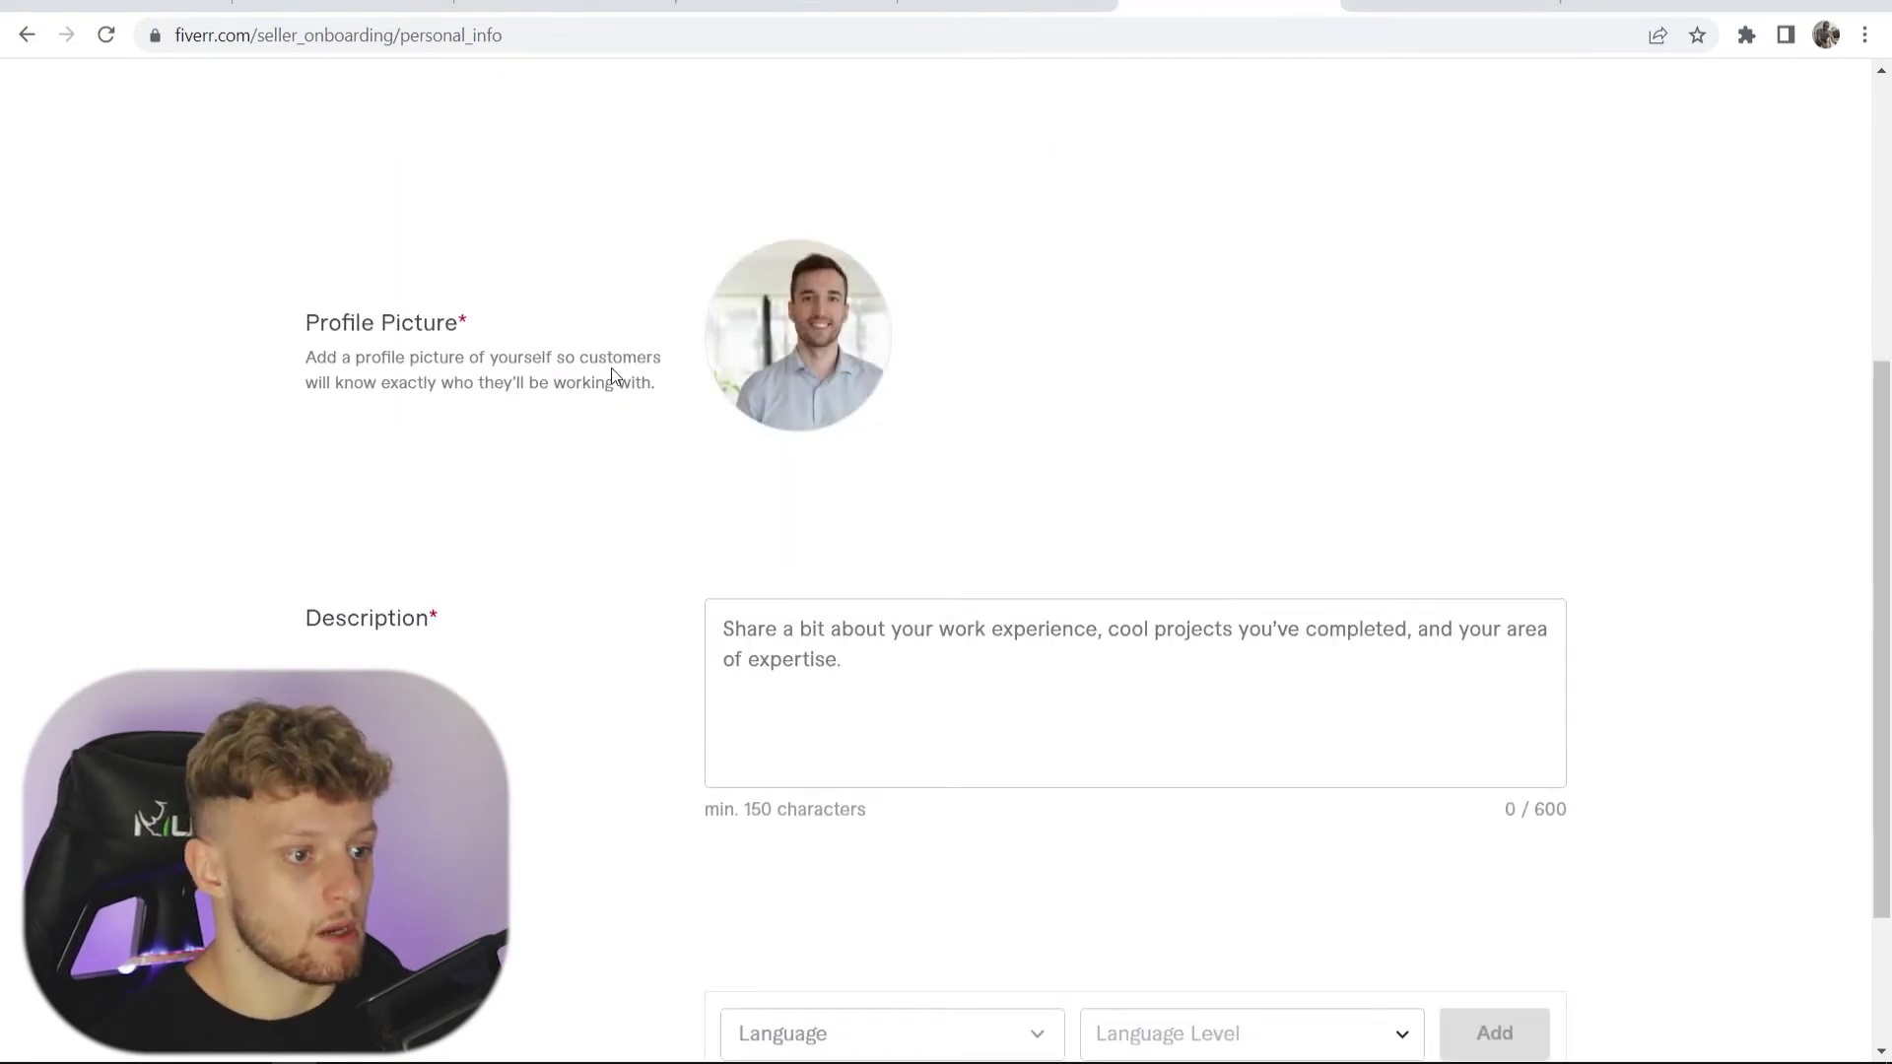
{"action": "scroll", "coordinate": [607, 385], "scroll_direction": "down", "scroll_amount": 1}
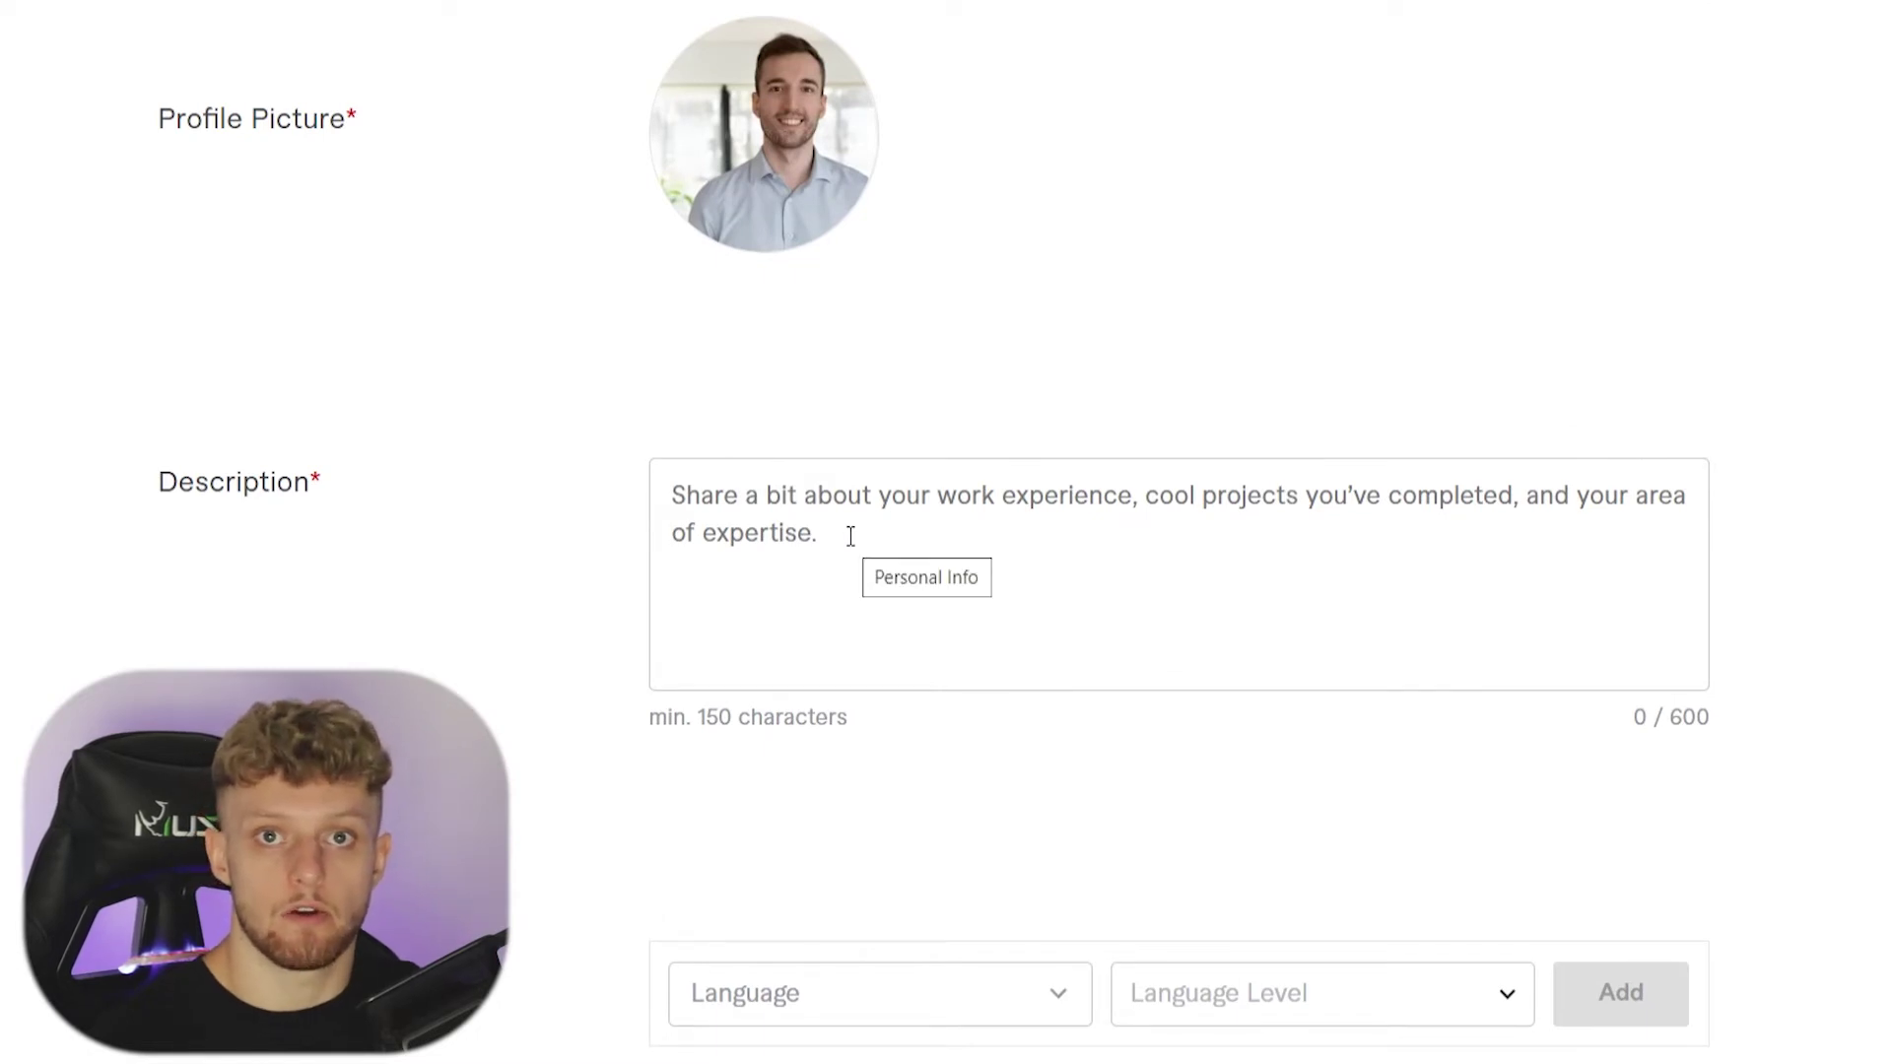
{"action": "left_click", "coordinate": [1072, 558]}
{"action": "type", "text": "I am a YouTube growth expert with 7 years of experience. Growing multiple channels from 0 to over 100,000 subscribers combined. I help individuals and businesses take their channel from 0, creating bad videos to an engaged channel that earns money!"}
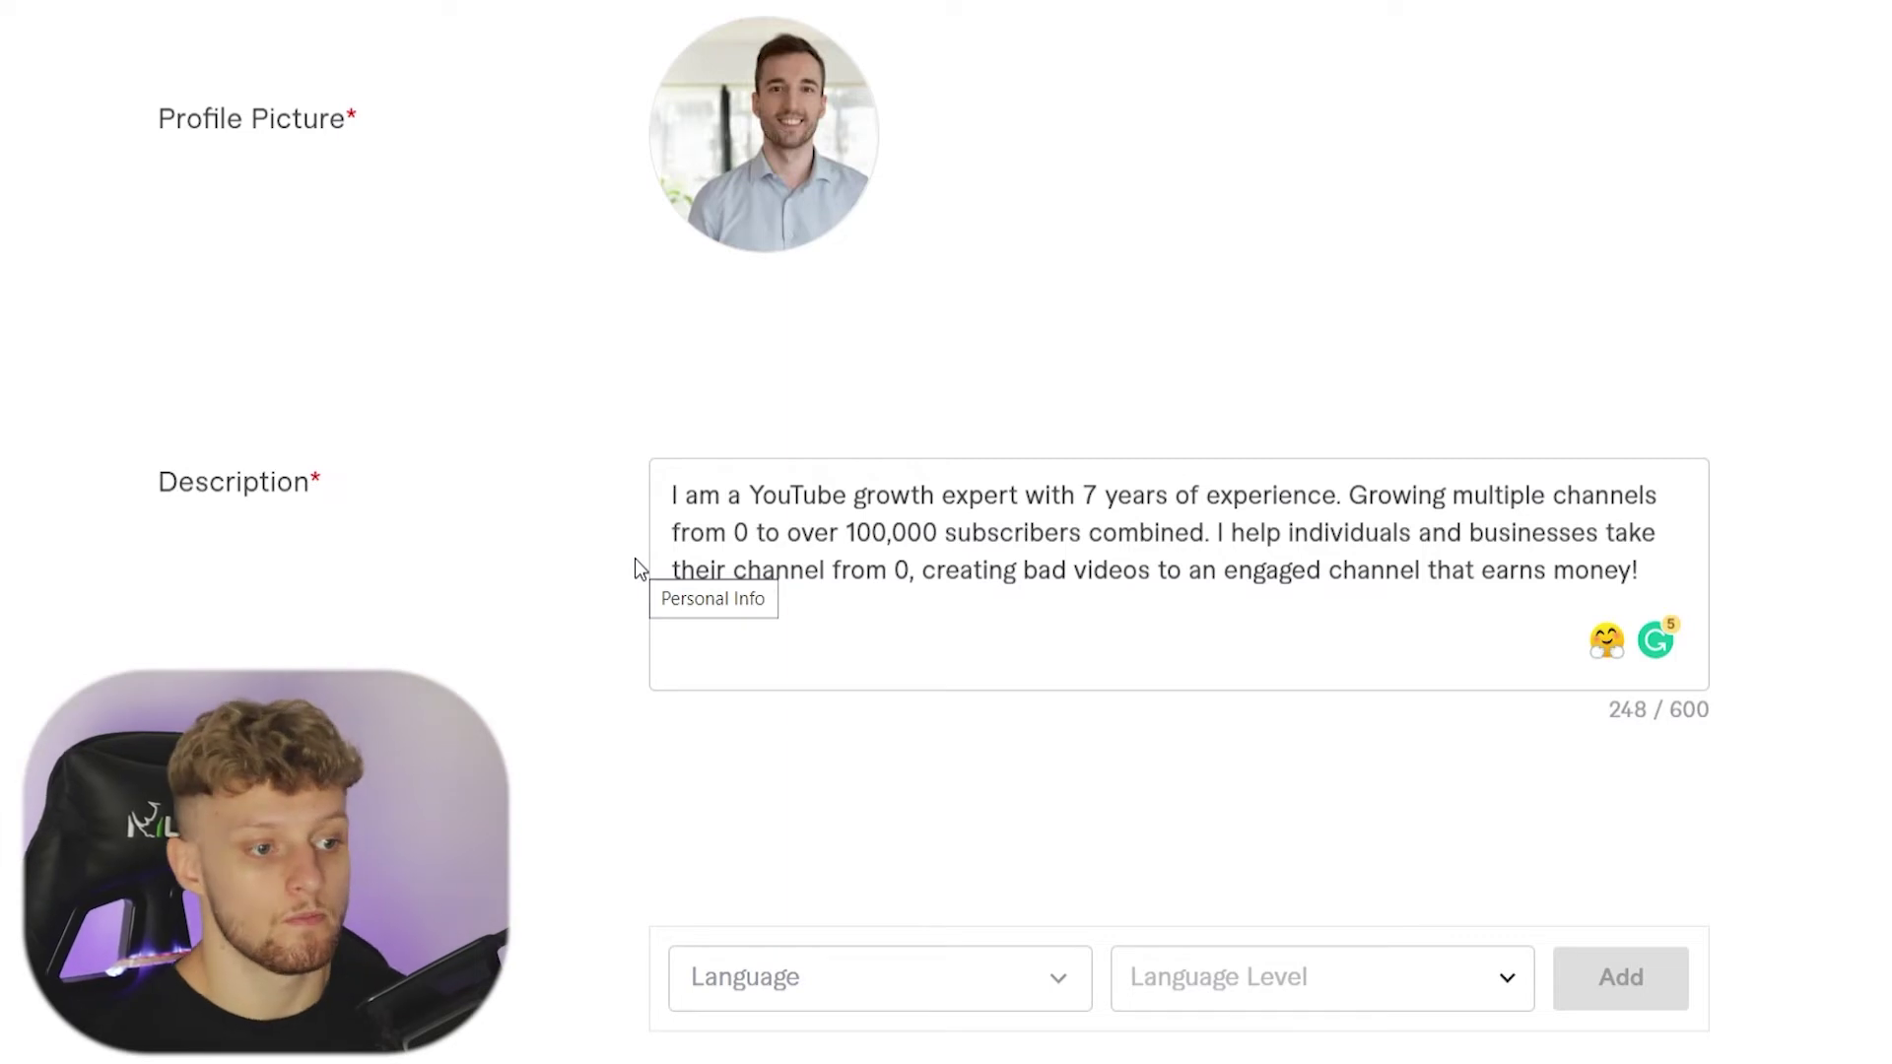
{"action": "scroll", "coordinate": [582, 554], "scroll_direction": "down", "scroll_amount": 1}
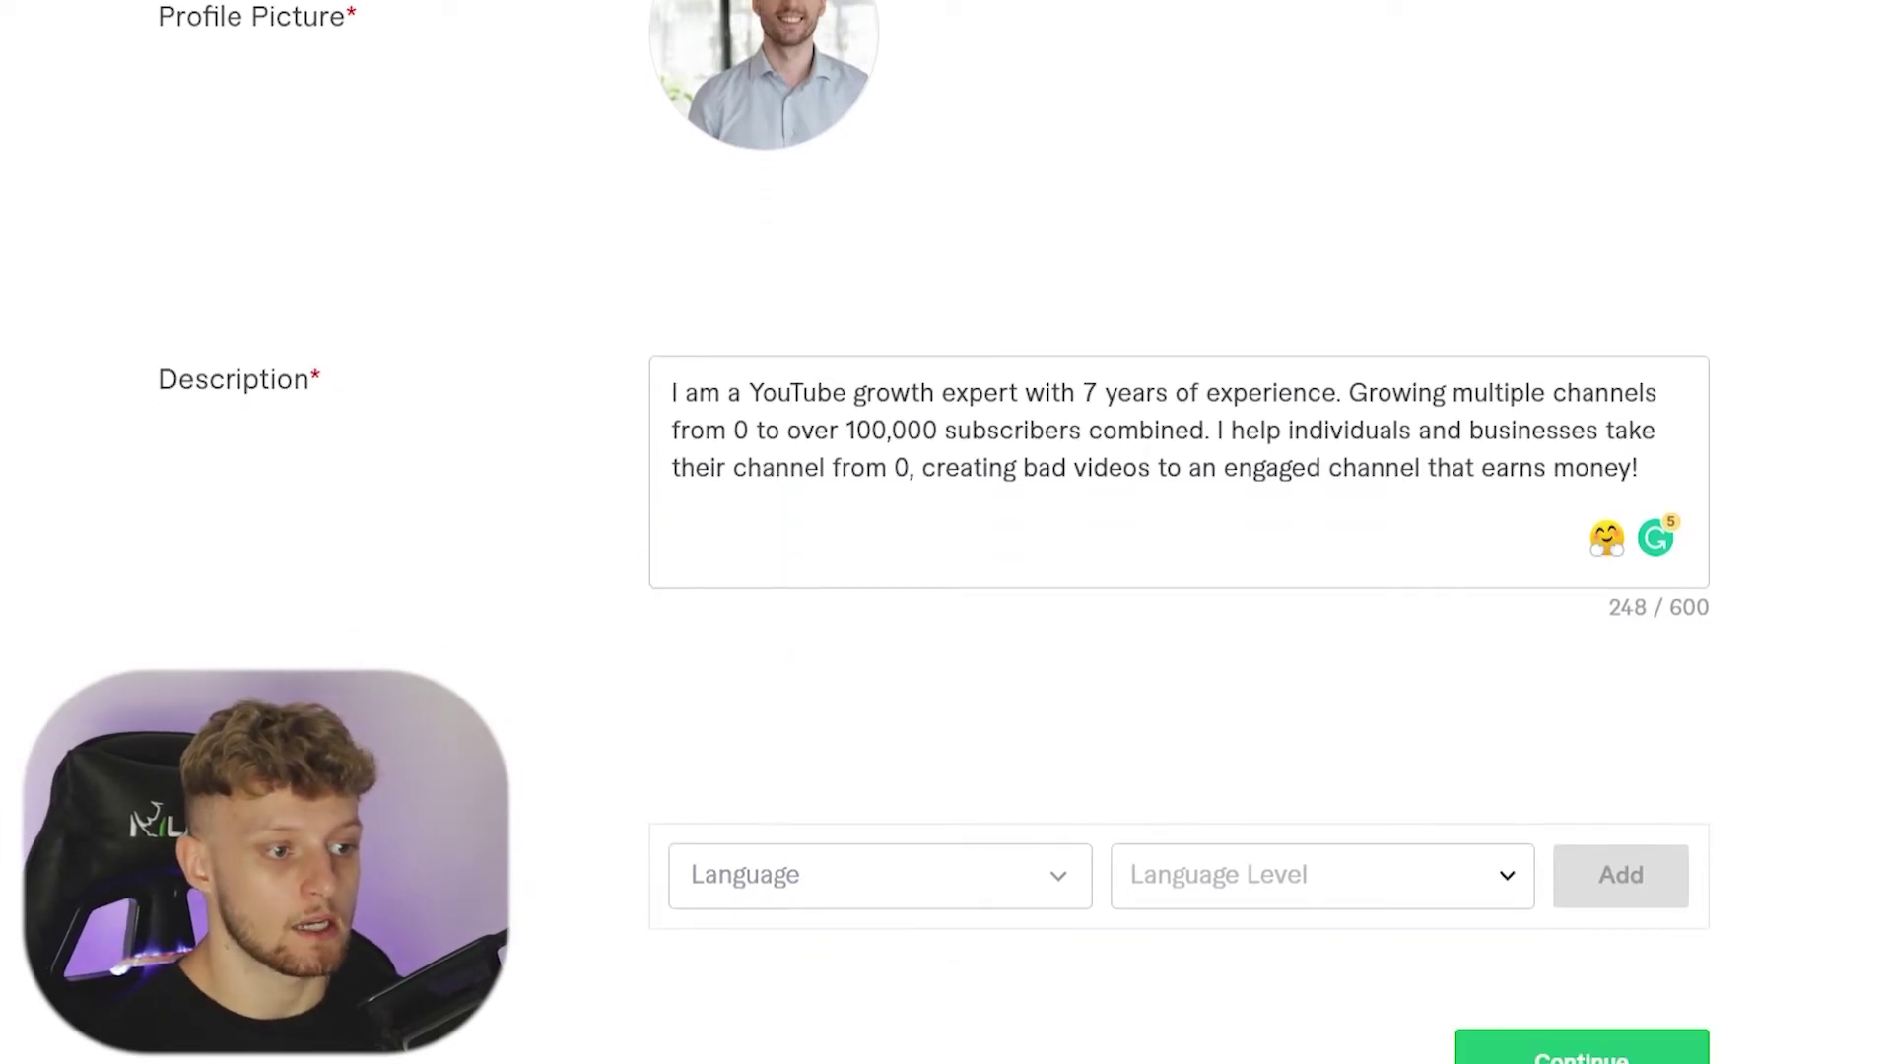
Step: Add English at Native/Bilingual proficiency to the profile's languages
{"action": "left_click", "coordinate": [718, 887]}
{"action": "type", "text": "e"}
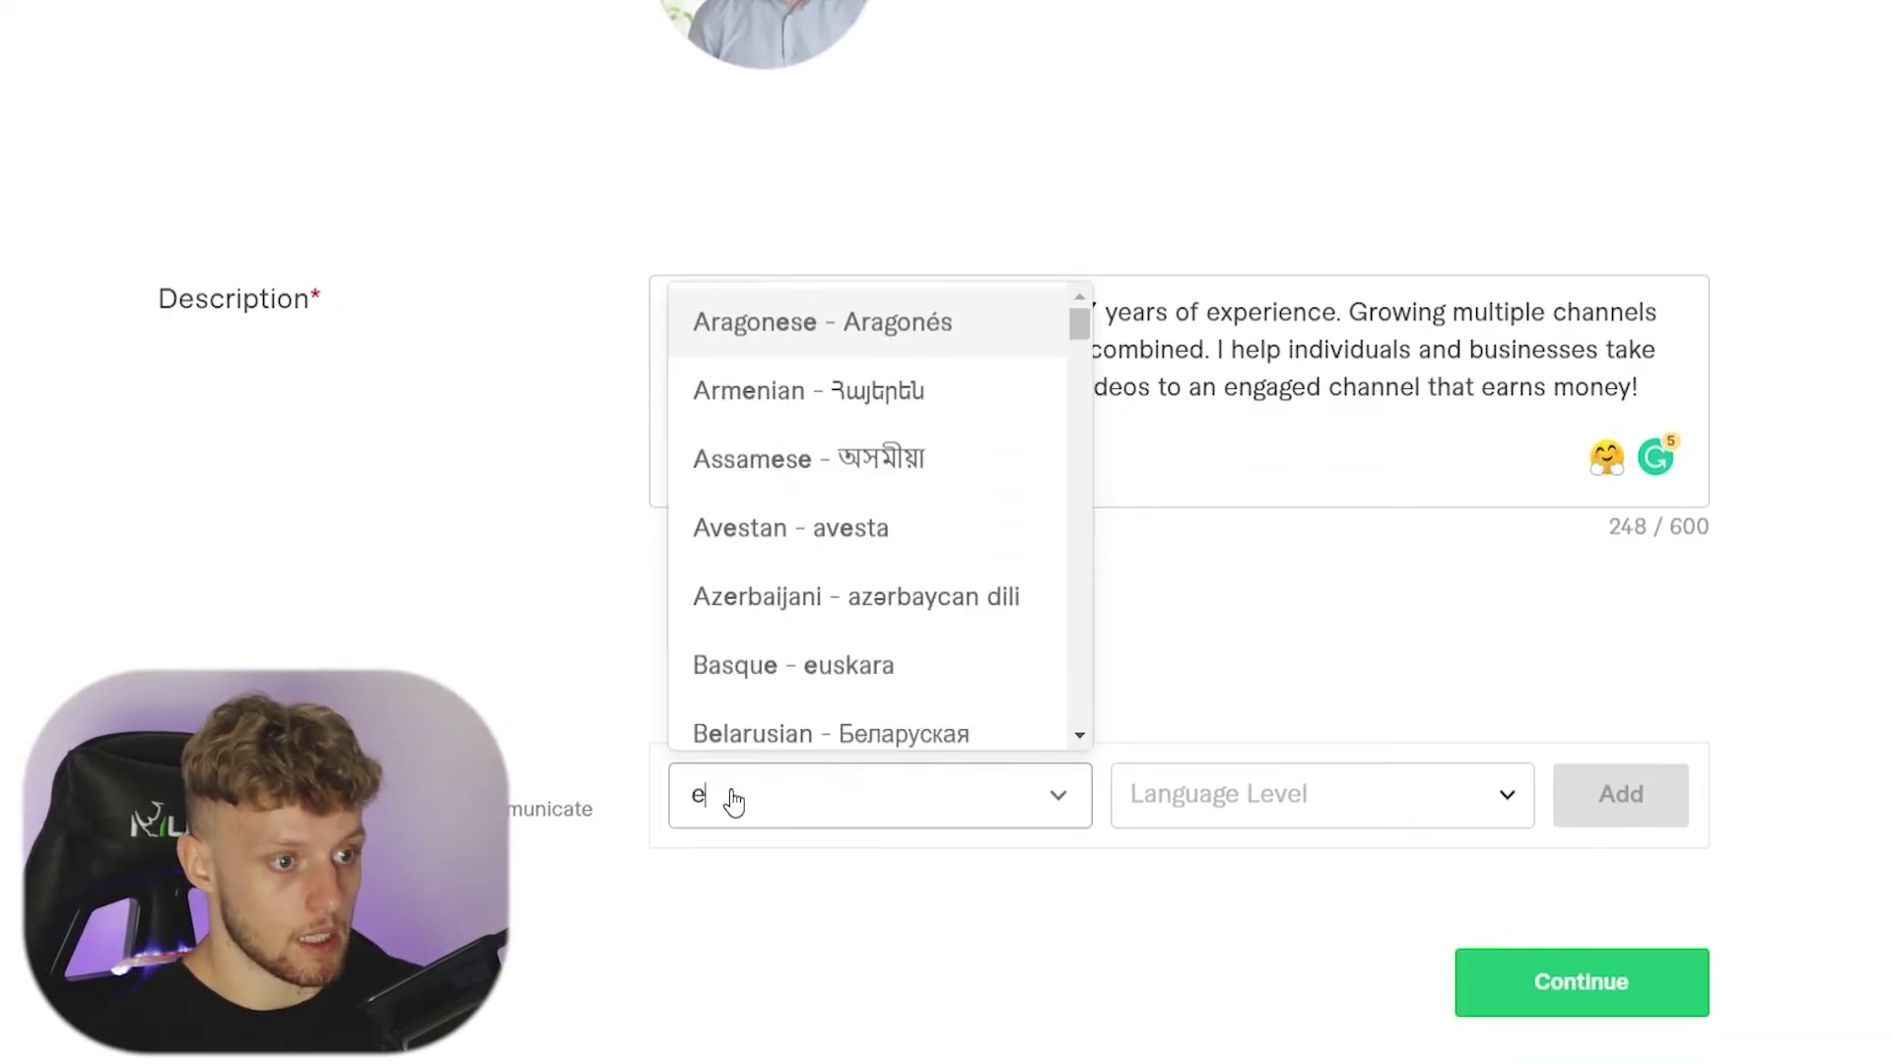
{"action": "type", "text": "nglsi"}
{"action": "key", "text": "BackSpace"}
{"action": "key", "text": "BackSpace"}
{"action": "key", "text": "BackSpace"}
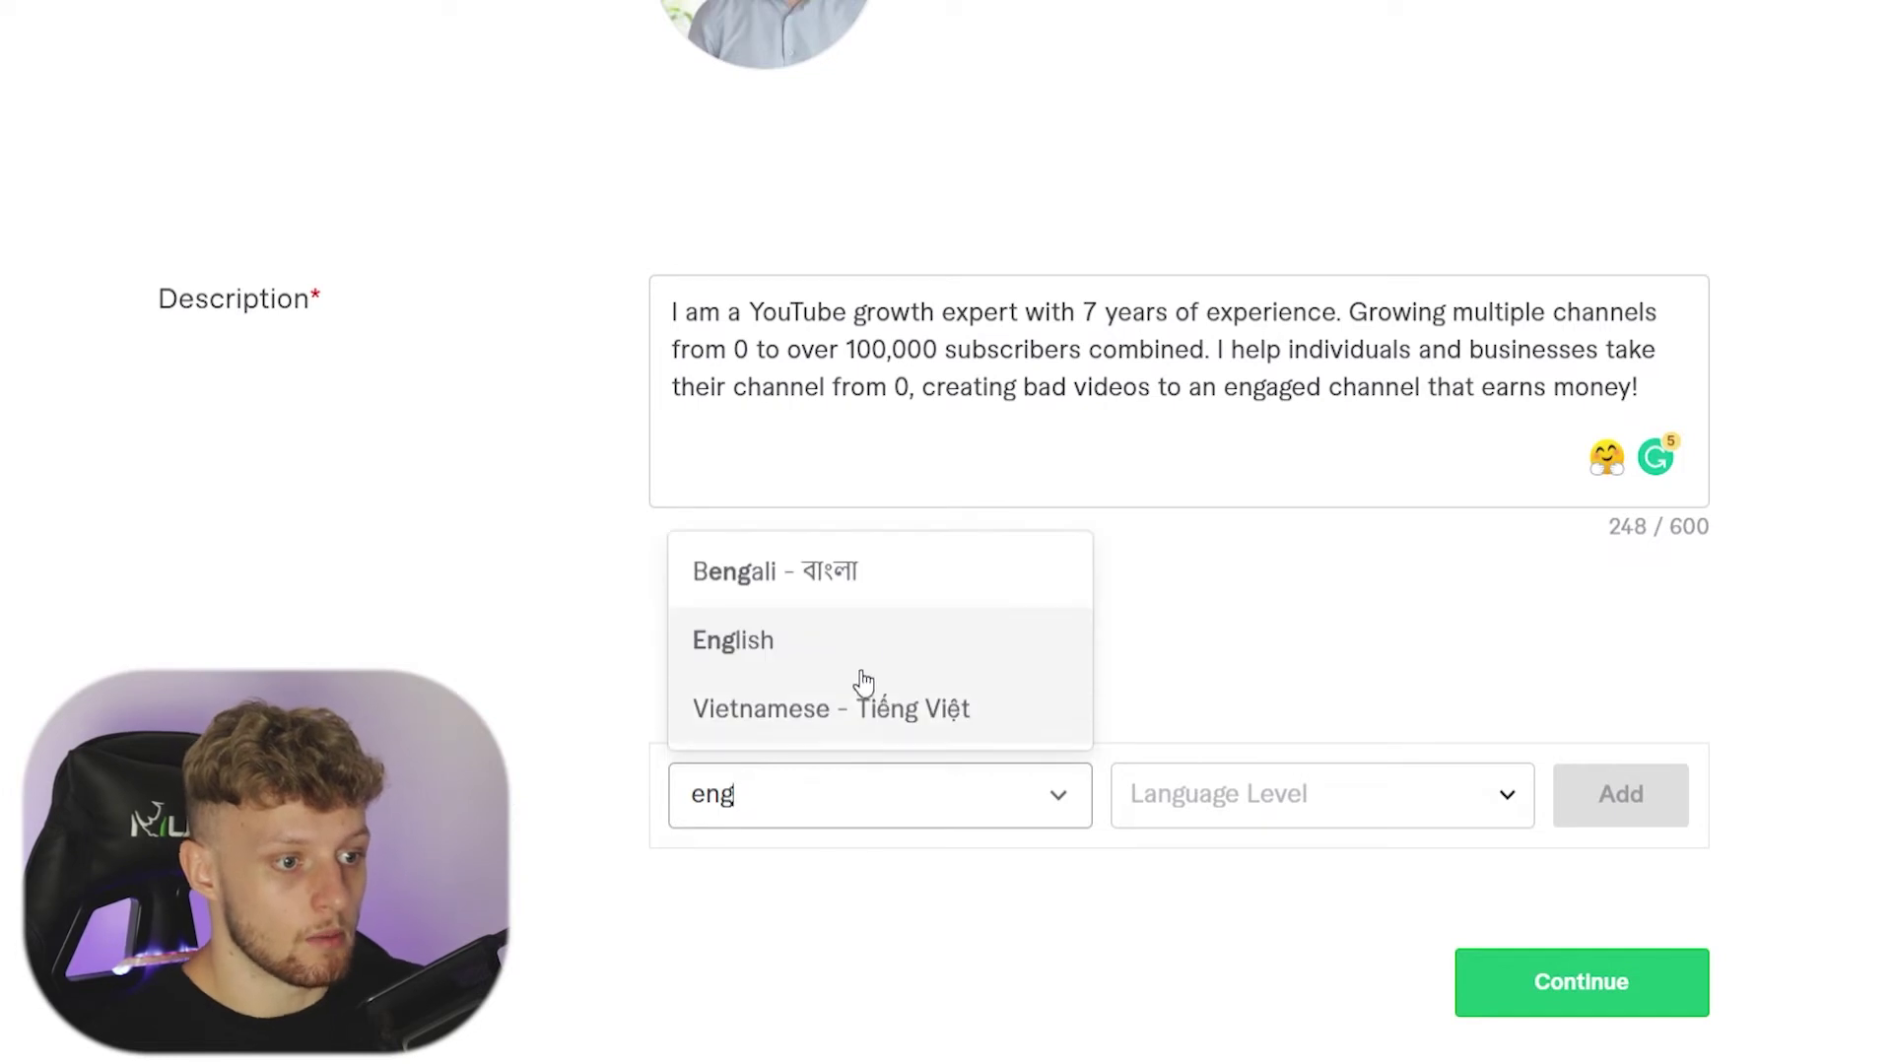
{"action": "left_click", "coordinate": [860, 658]}
{"action": "left_click", "coordinate": [1288, 796]}
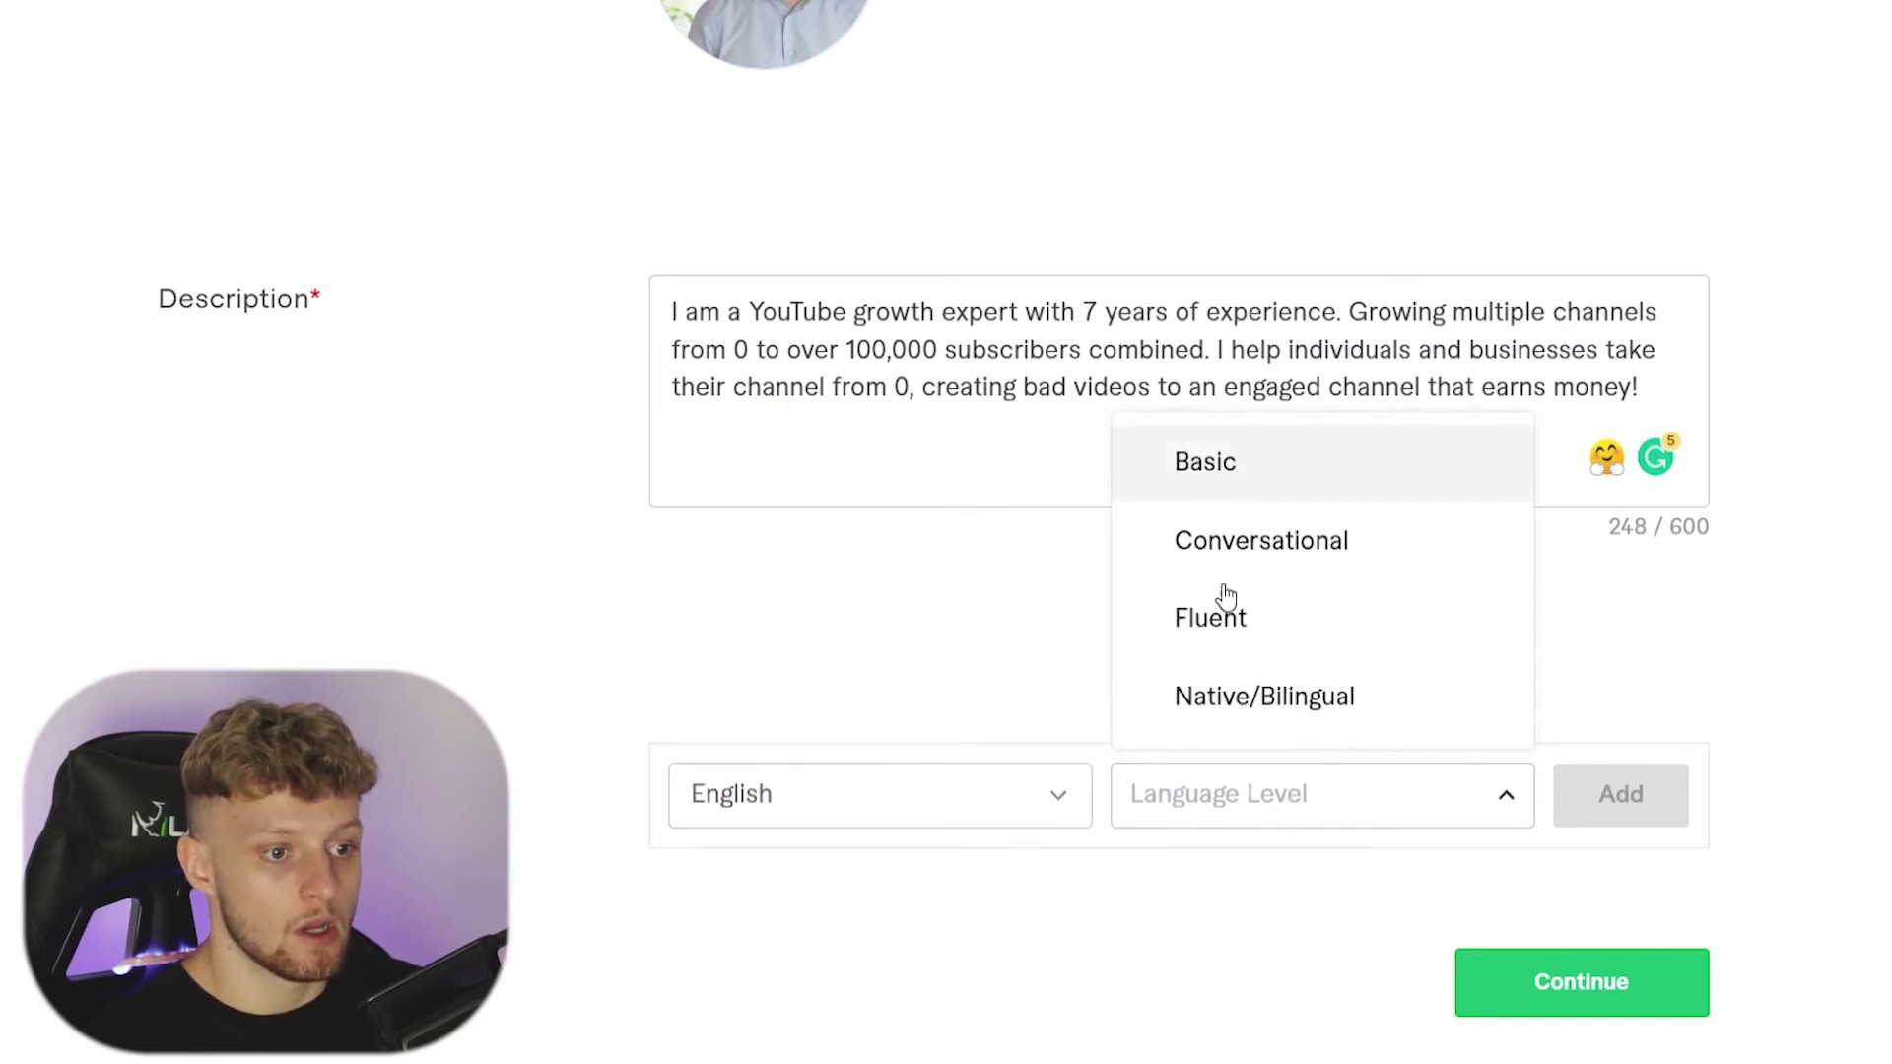
{"action": "left_click", "coordinate": [1242, 696]}
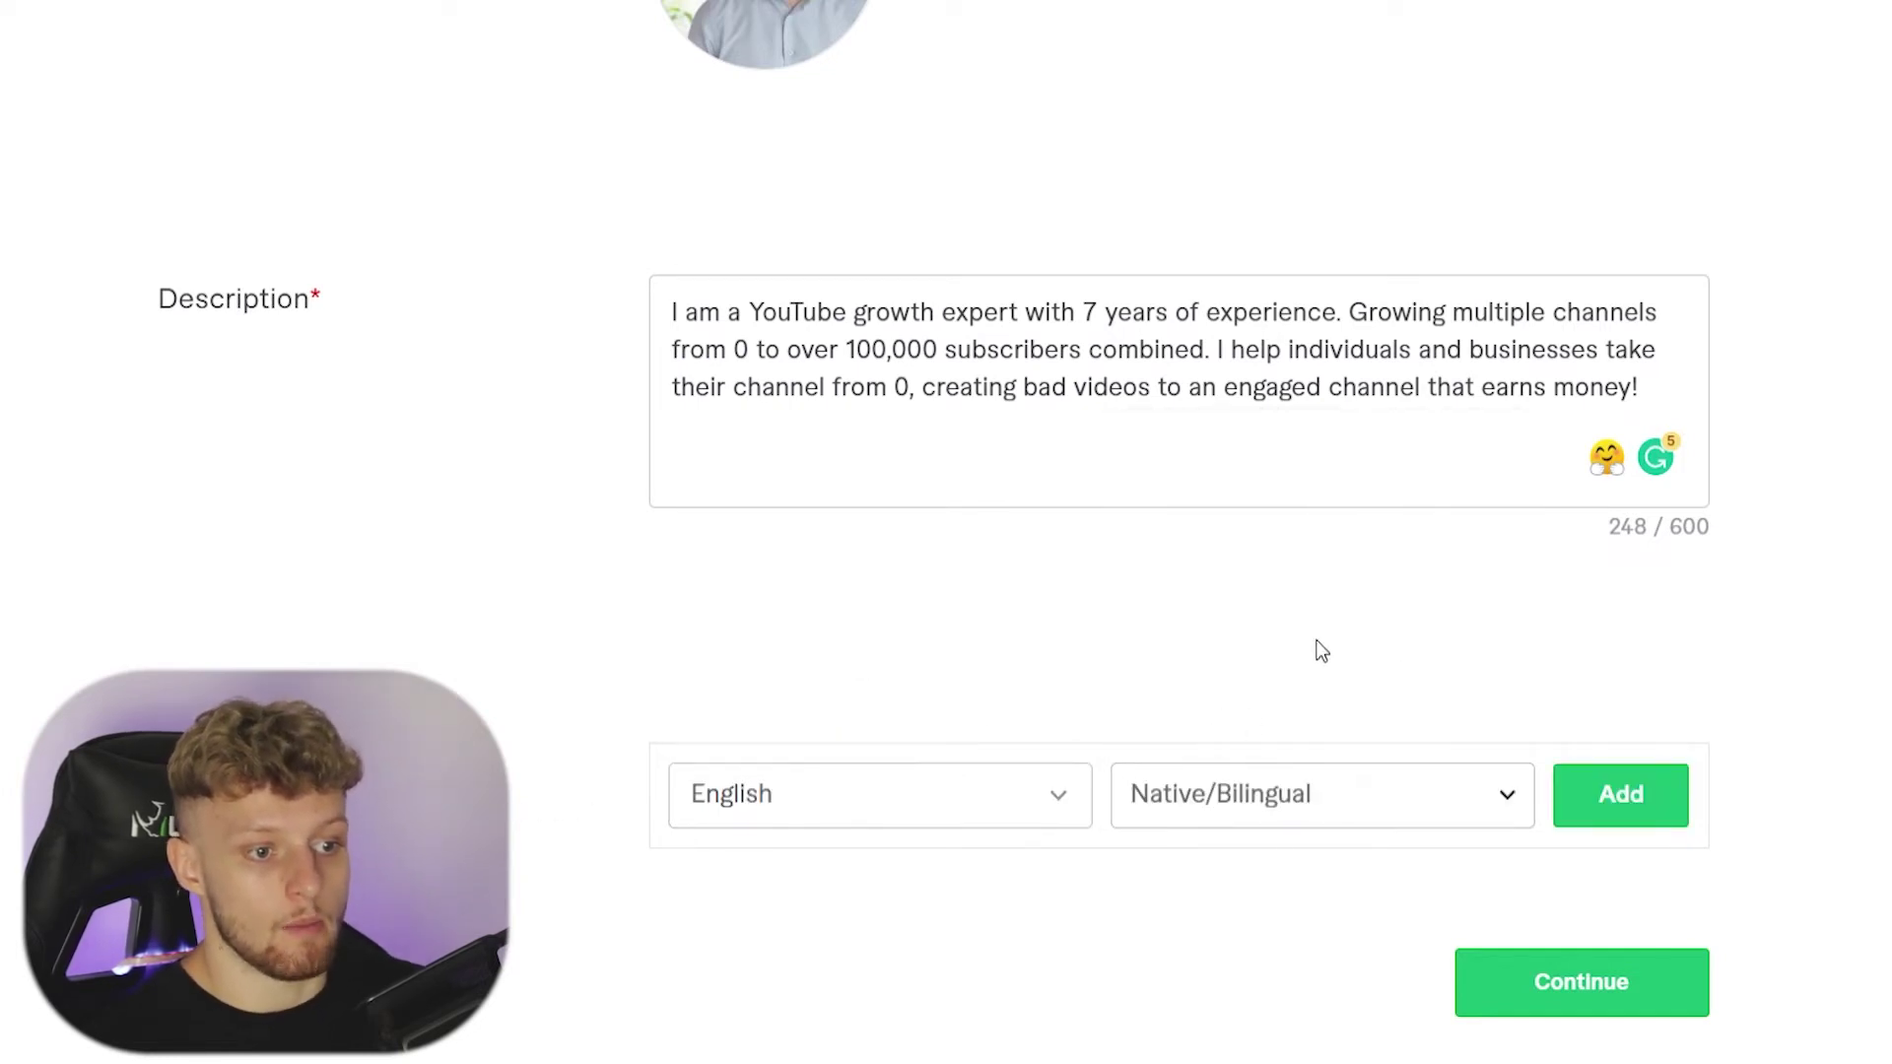
{"action": "left_click", "coordinate": [1617, 792]}
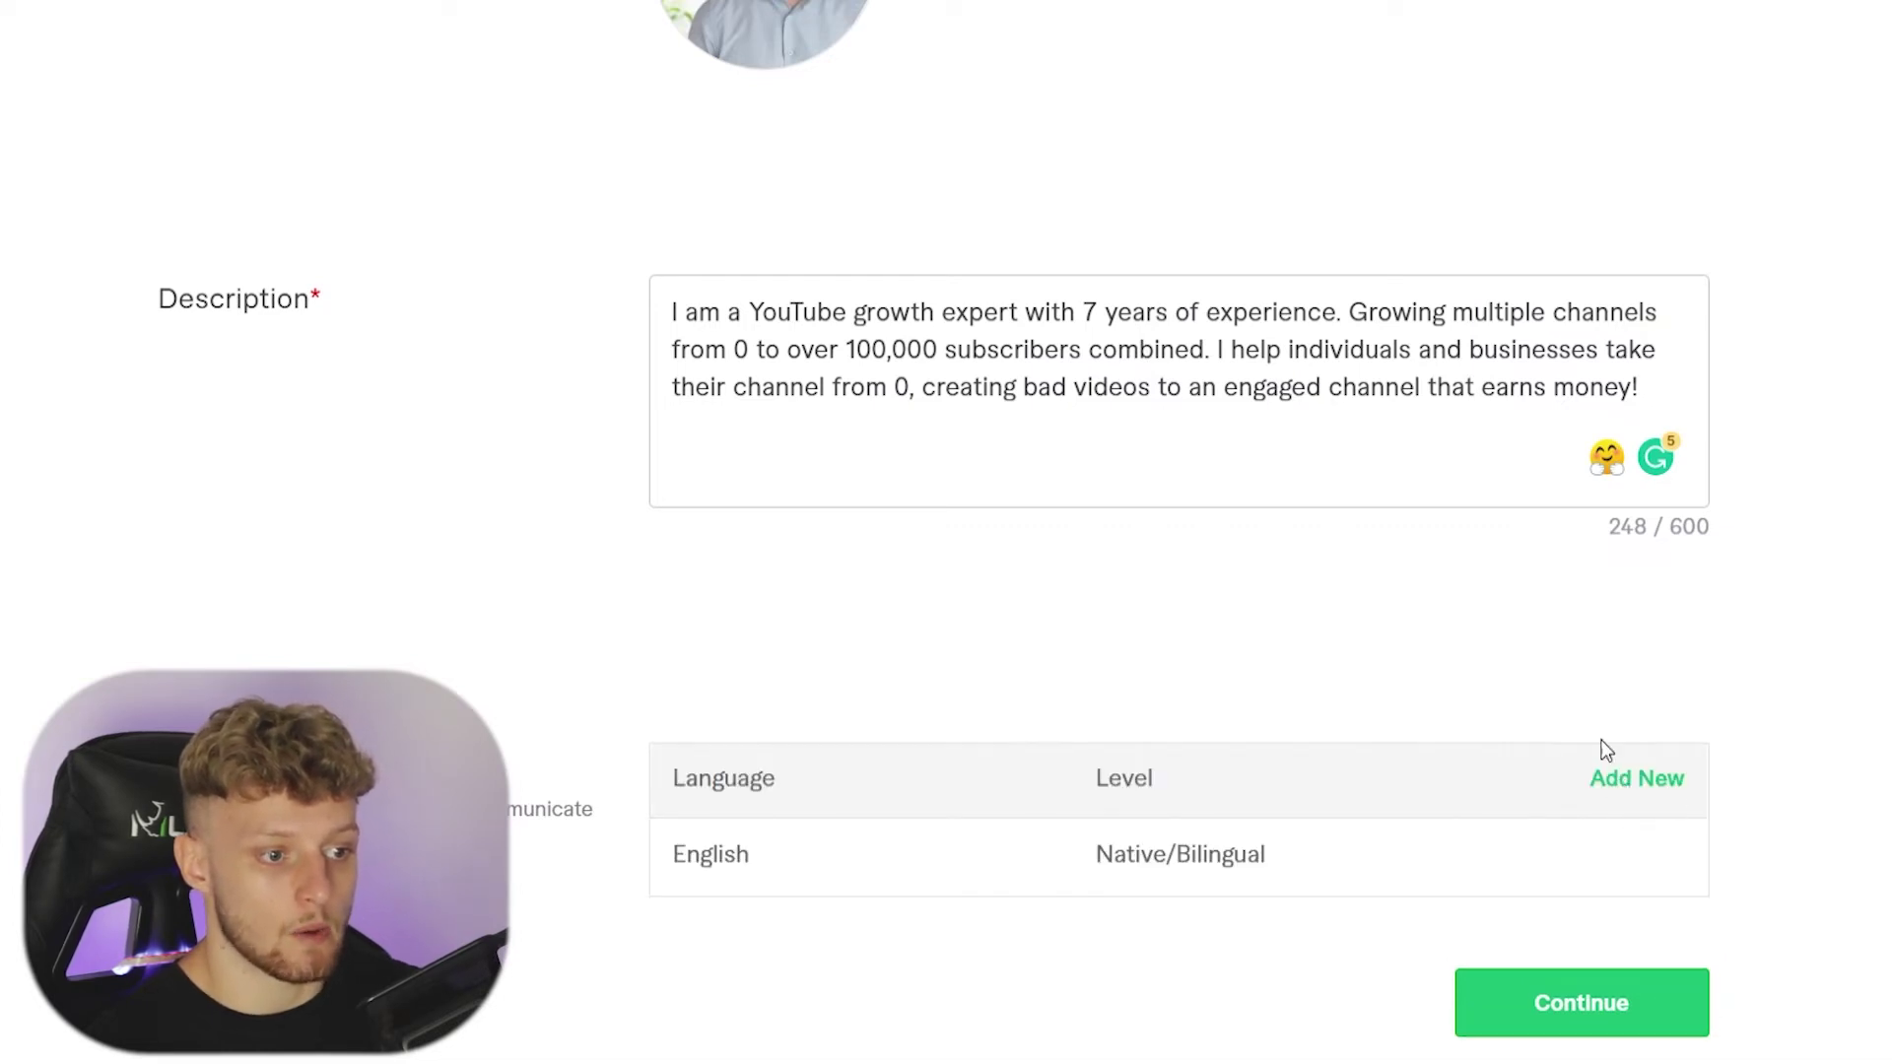
{"action": "left_click_drag", "start_coordinate": [681, 853], "coordinate": [1431, 865]}
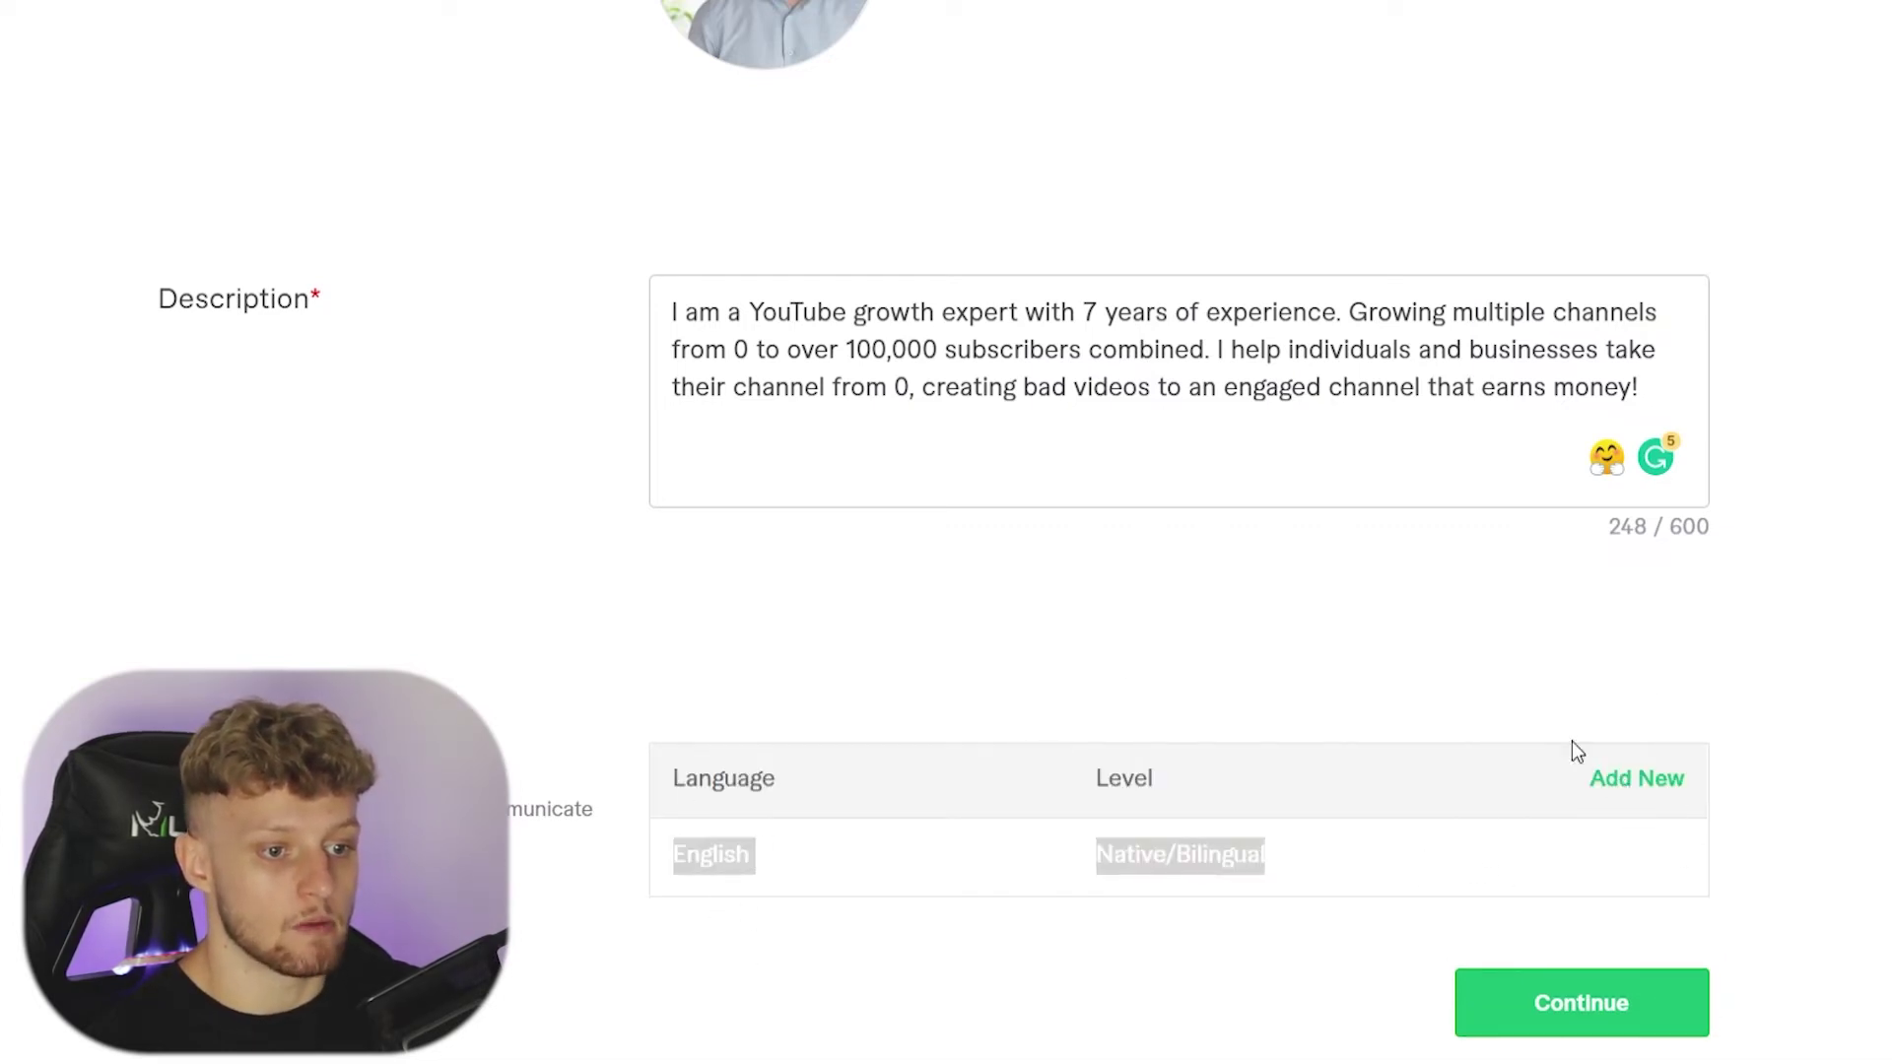
{"action": "left_click", "coordinate": [1534, 600]}
Step: Continue to Professional Info and choose Other as the occupation
{"action": "left_click", "coordinate": [1577, 1007]}
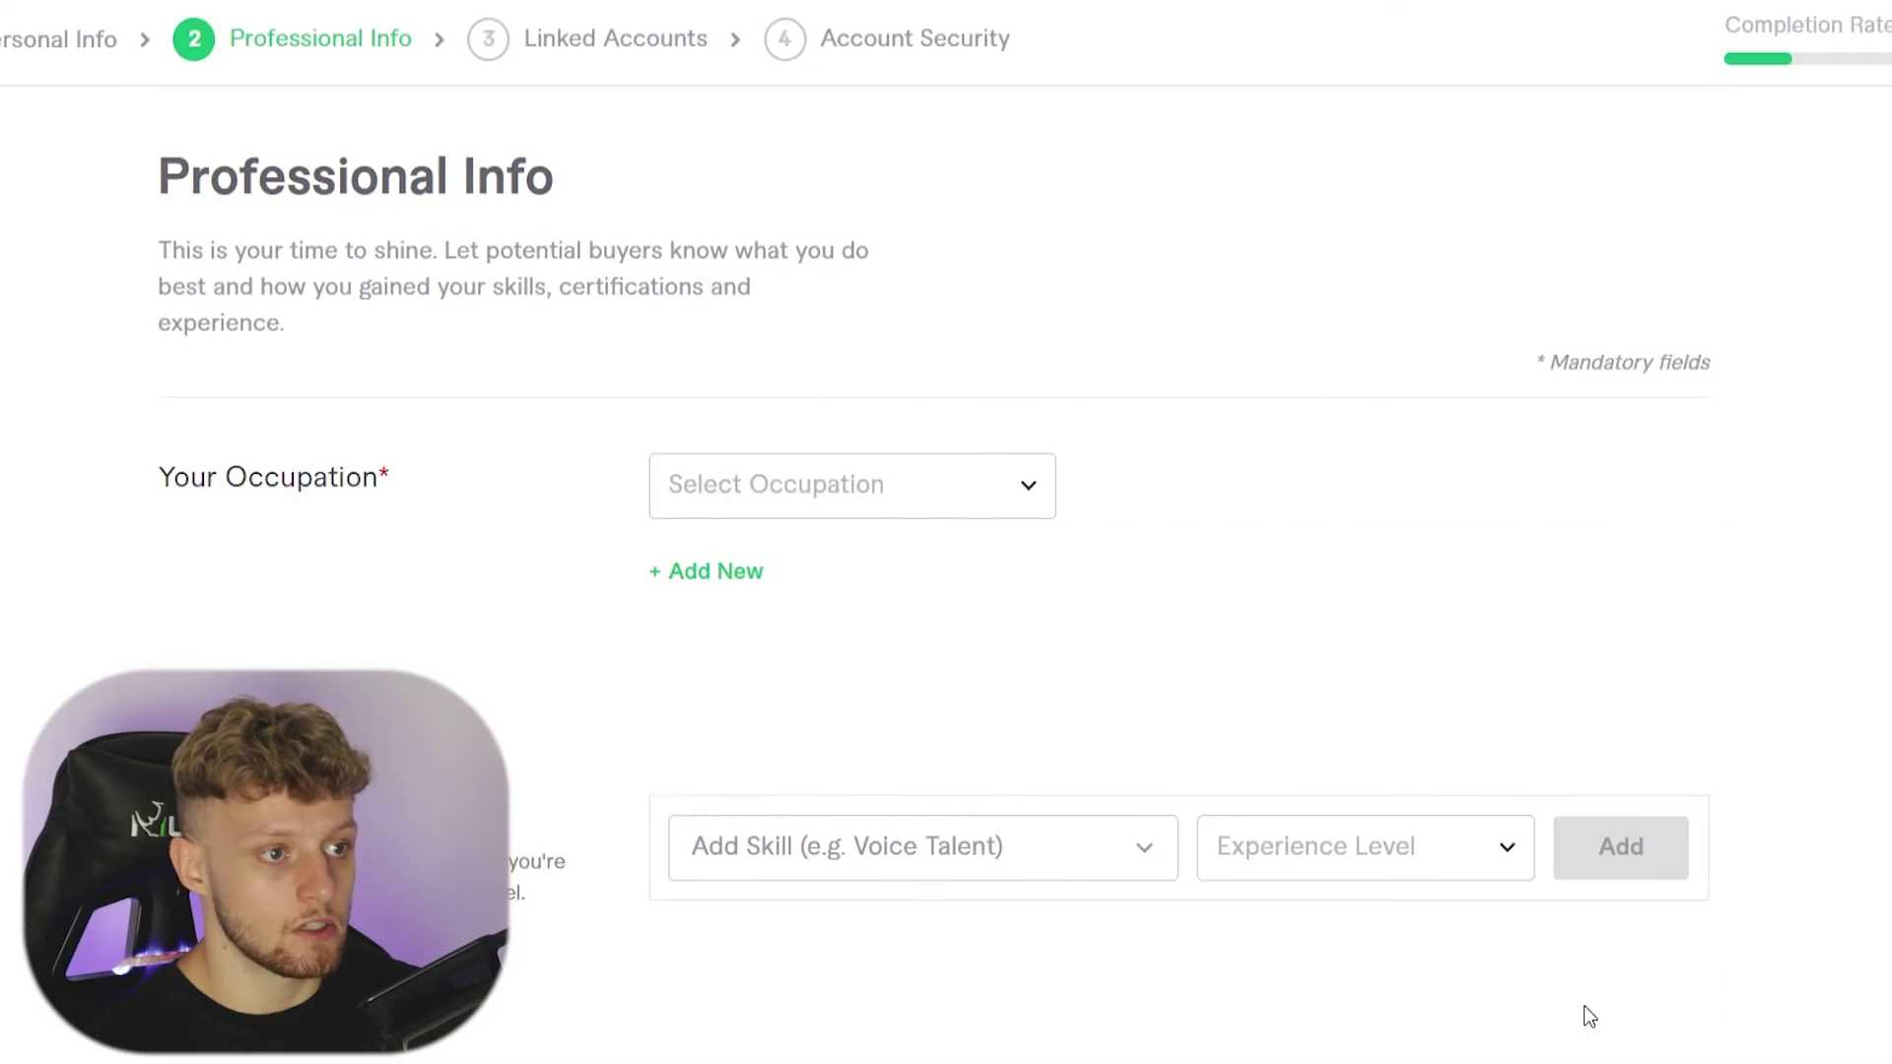
{"action": "left_click_drag", "start_coordinate": [143, 475], "coordinate": [423, 483]}
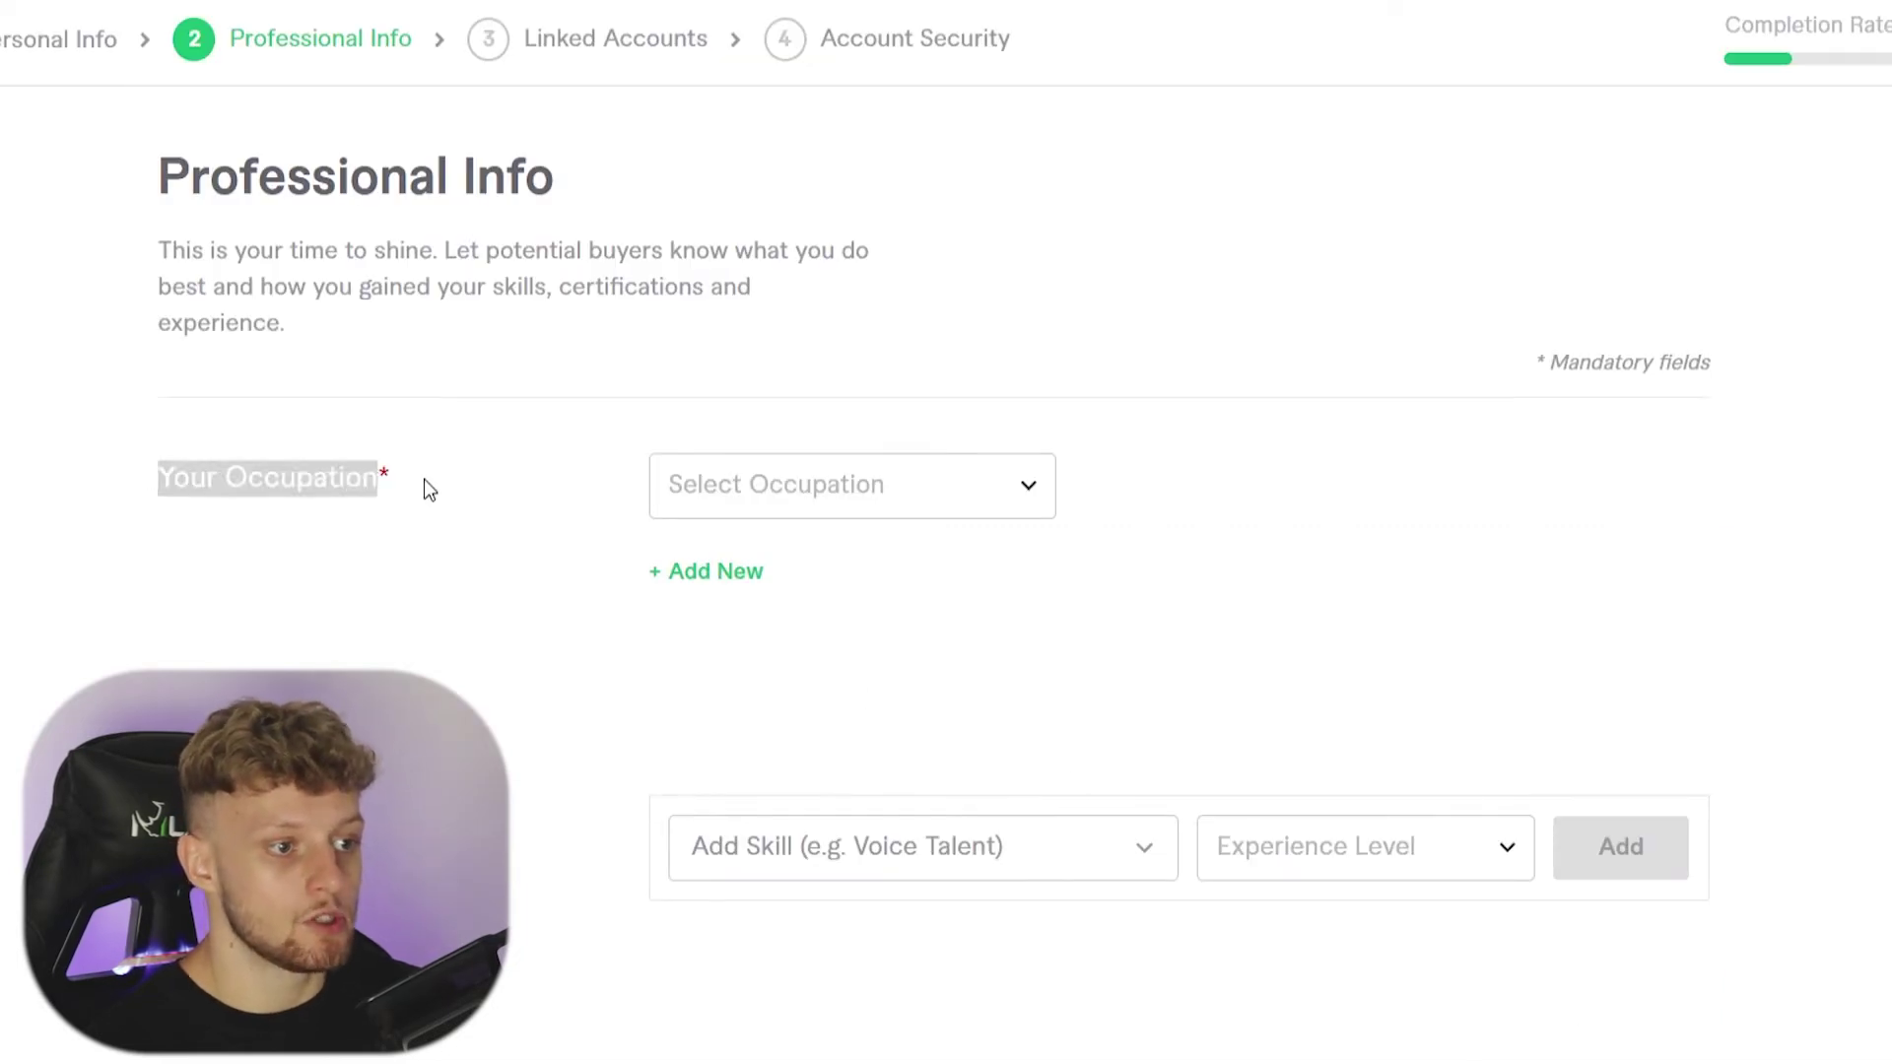
{"action": "left_click", "coordinate": [471, 500]}
{"action": "left_click", "coordinate": [851, 491]}
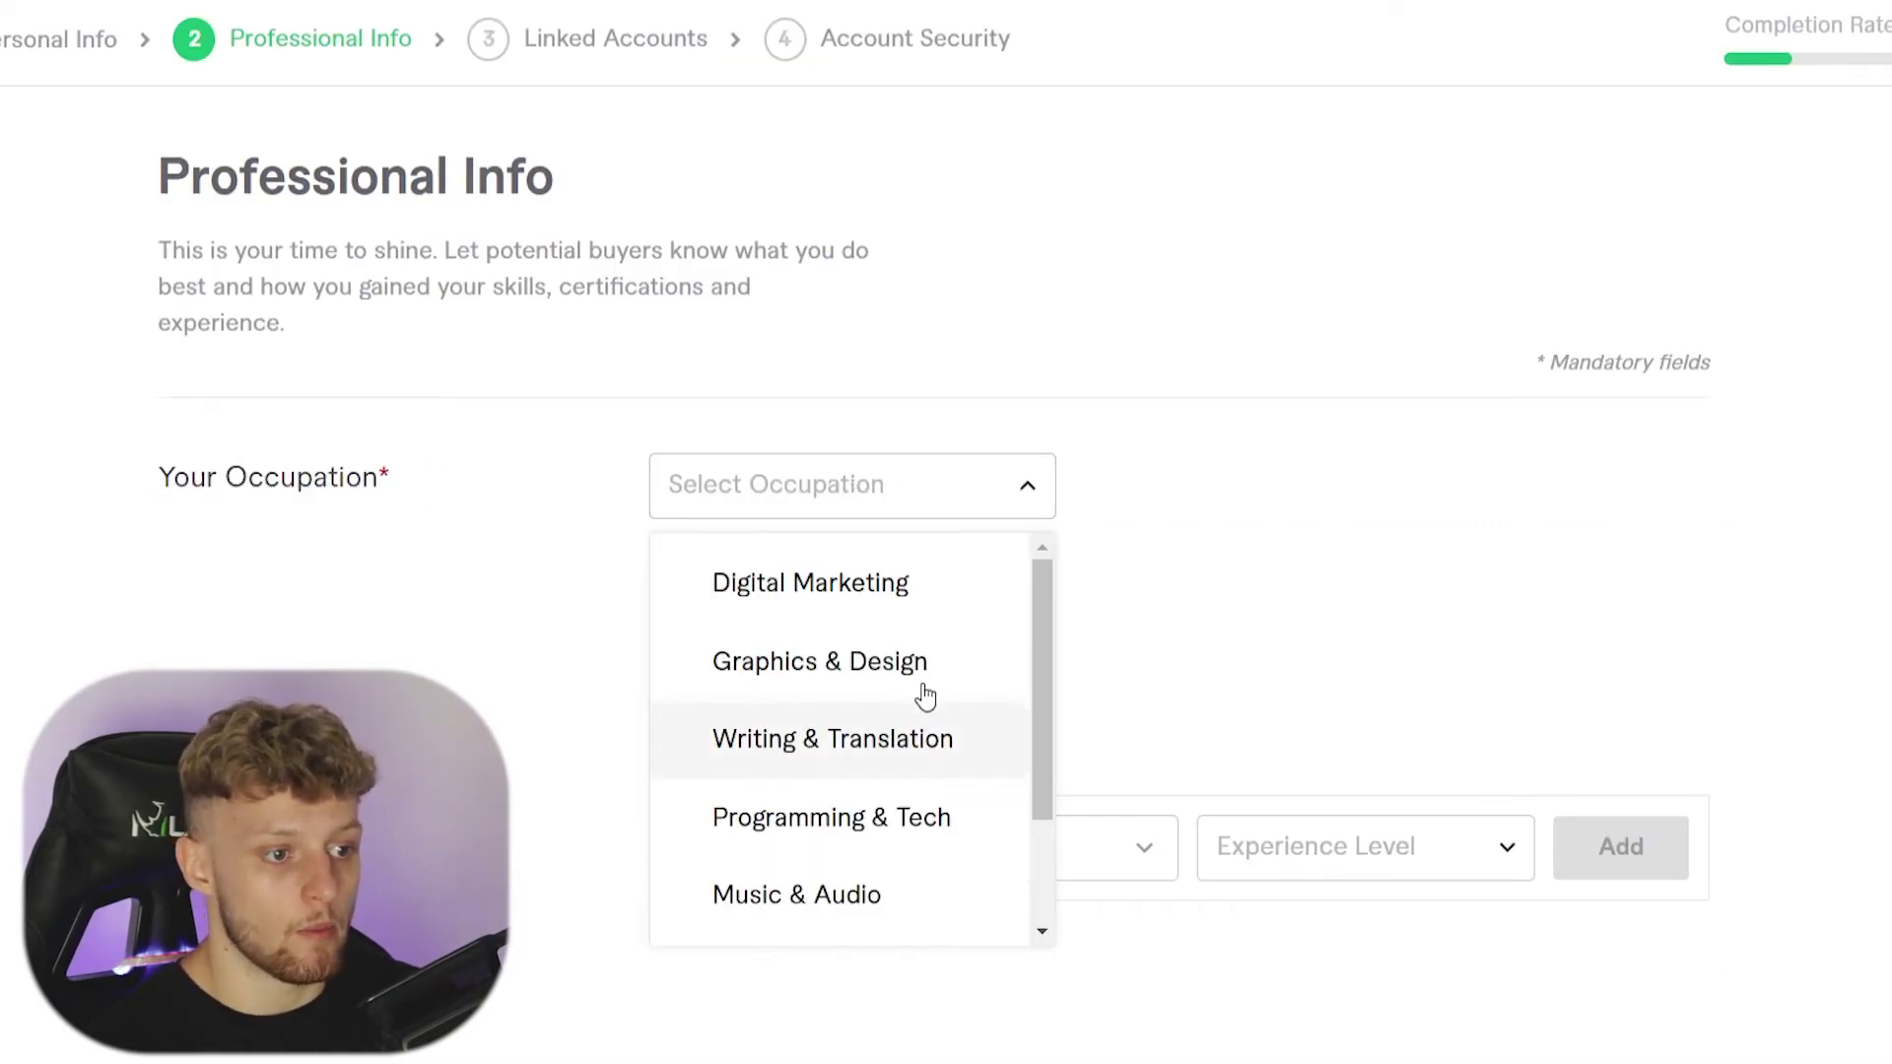
{"action": "scroll", "coordinate": [859, 690], "scroll_direction": "down", "scroll_amount": 2}
{"action": "scroll", "coordinate": [785, 882], "scroll_direction": "up", "scroll_amount": 3}
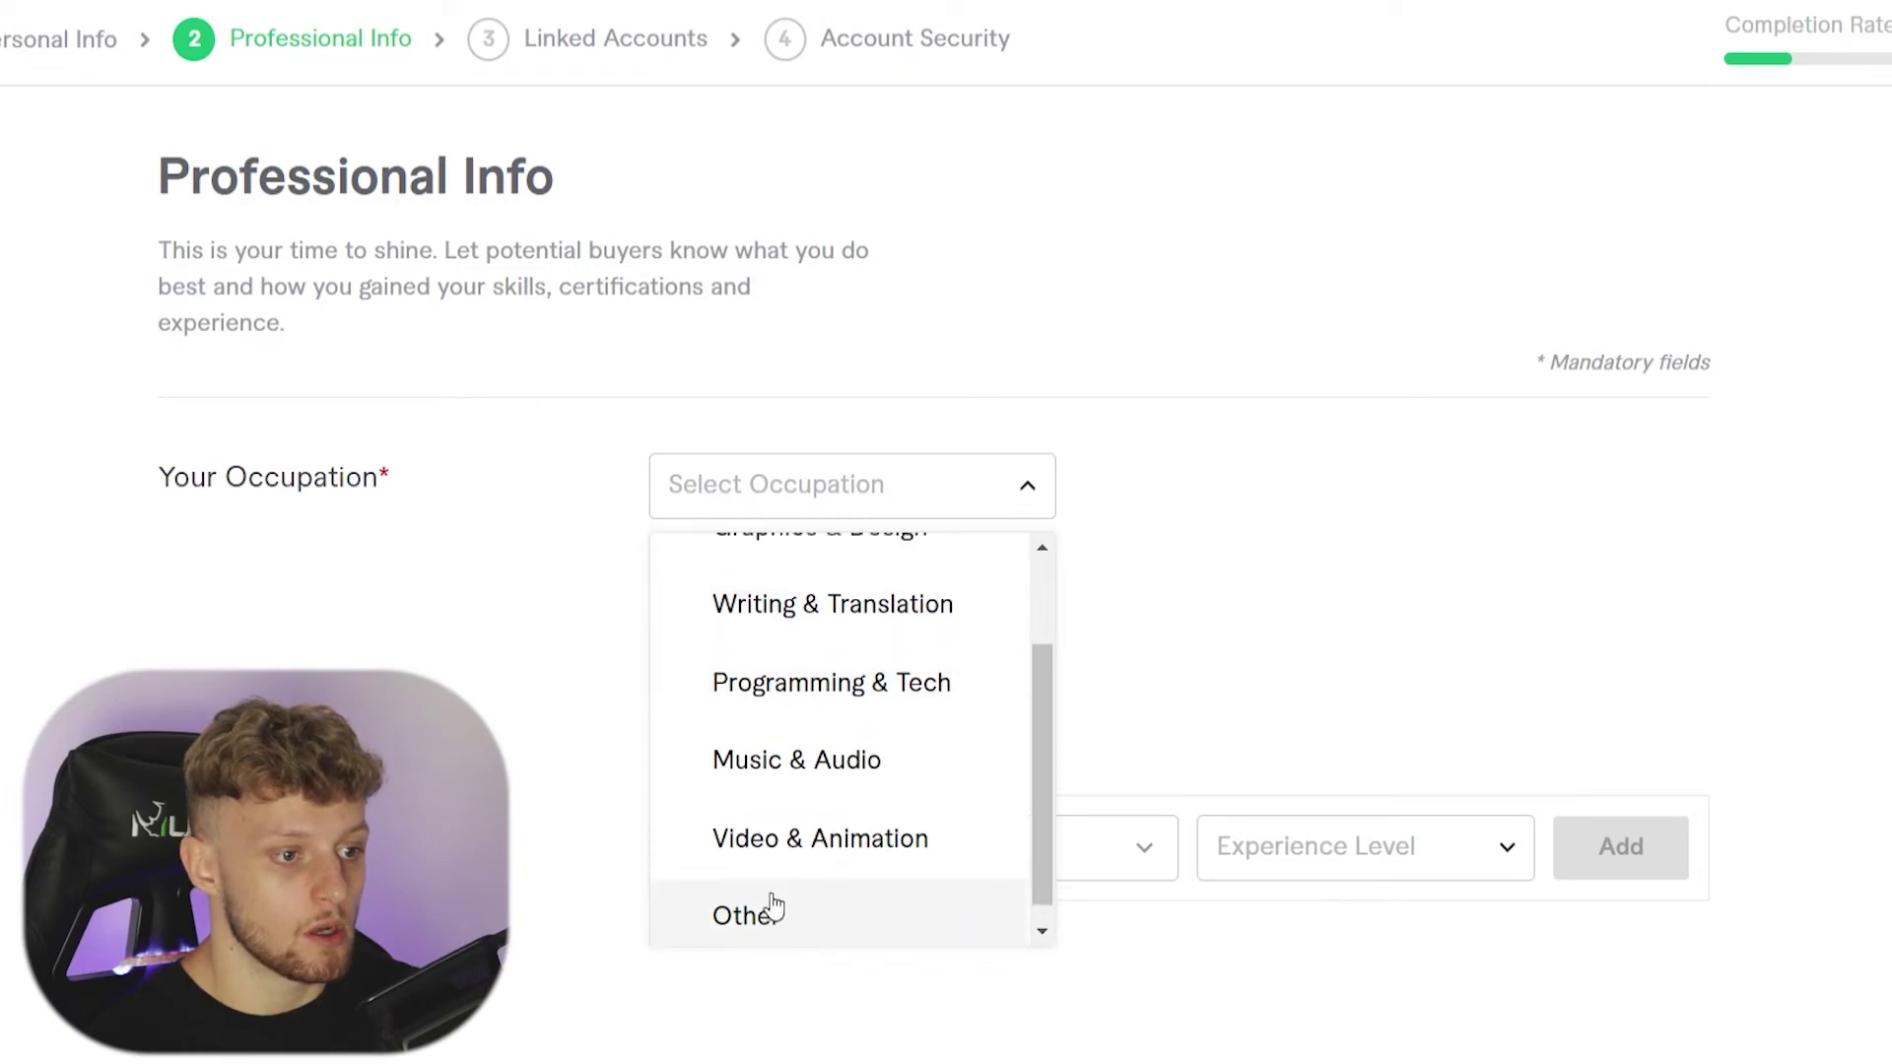
{"action": "scroll", "coordinate": [788, 749], "scroll_direction": "down", "scroll_amount": 2}
{"action": "left_click", "coordinate": [752, 895]}
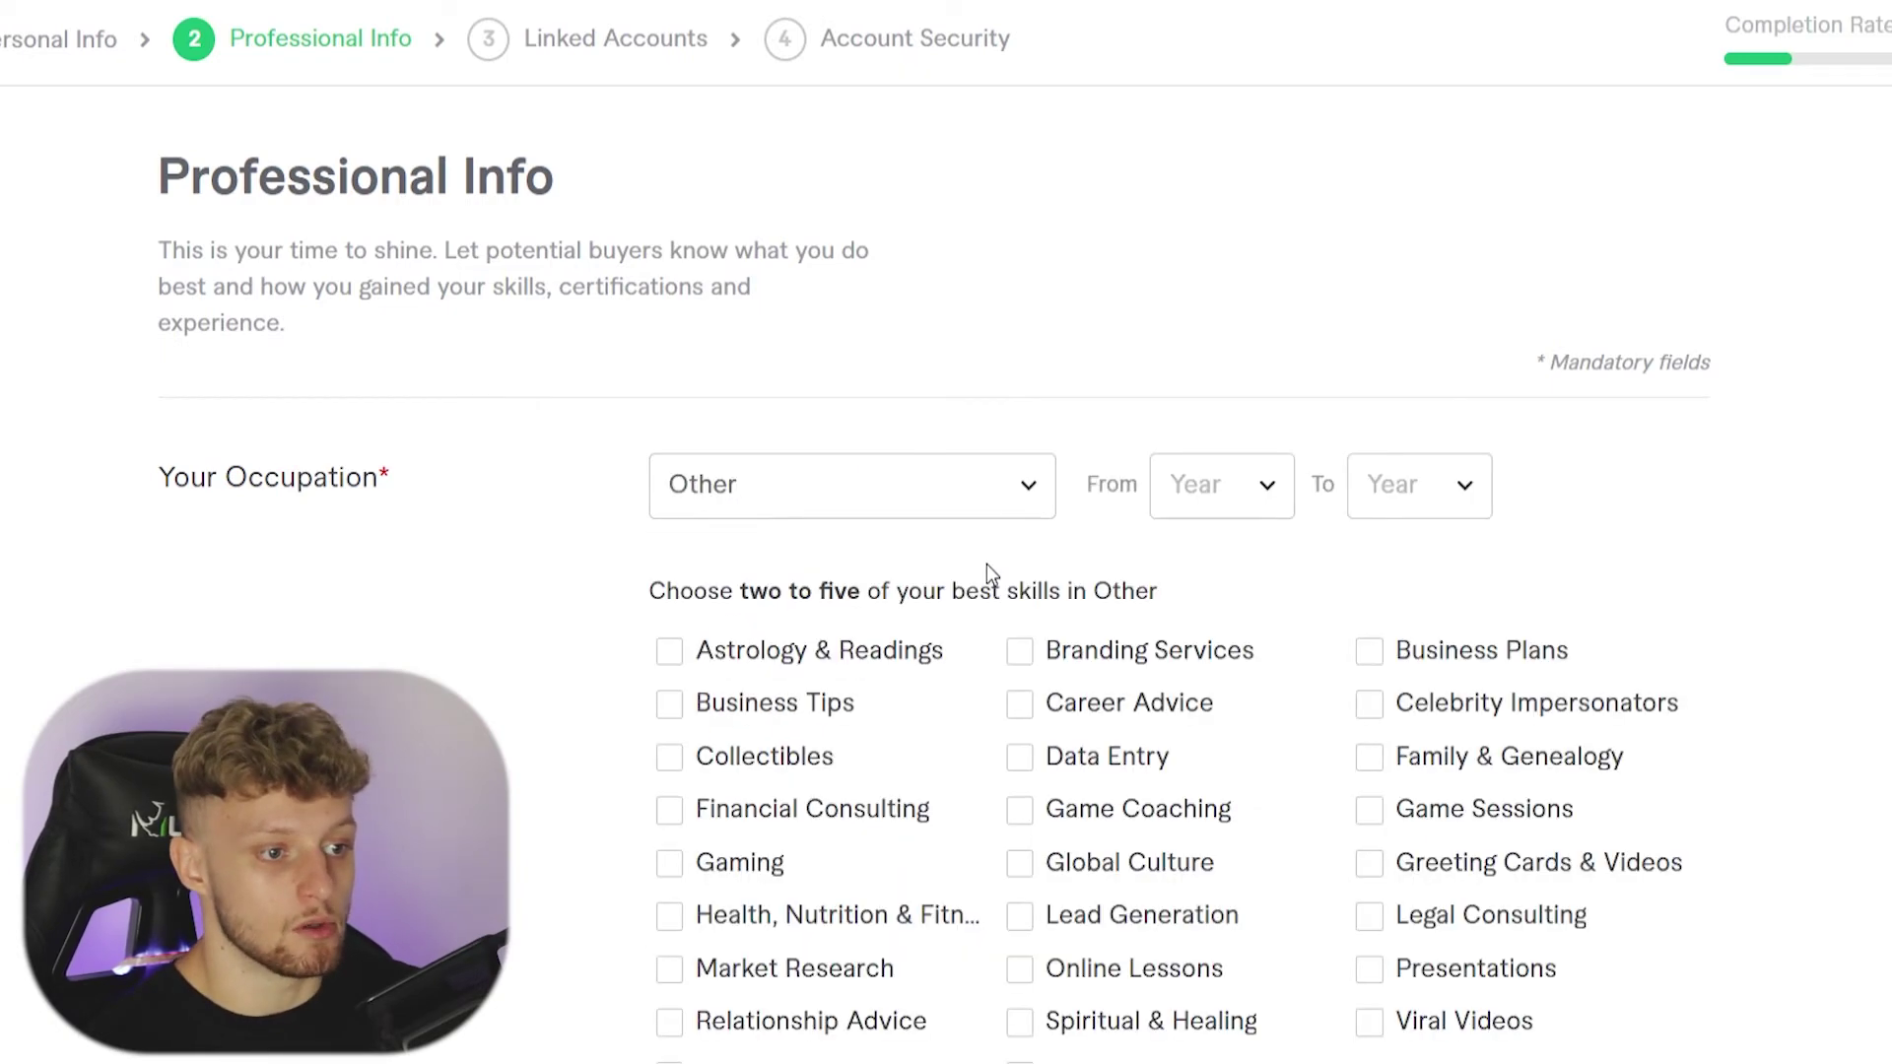
Step: Tick Business Plans, Business Tips, Online Lessons and Lead Generation as best skills
{"action": "scroll", "coordinate": [636, 561], "scroll_direction": "down", "scroll_amount": 3}
{"action": "left_click_drag", "start_coordinate": [648, 280], "coordinate": [1220, 279]}
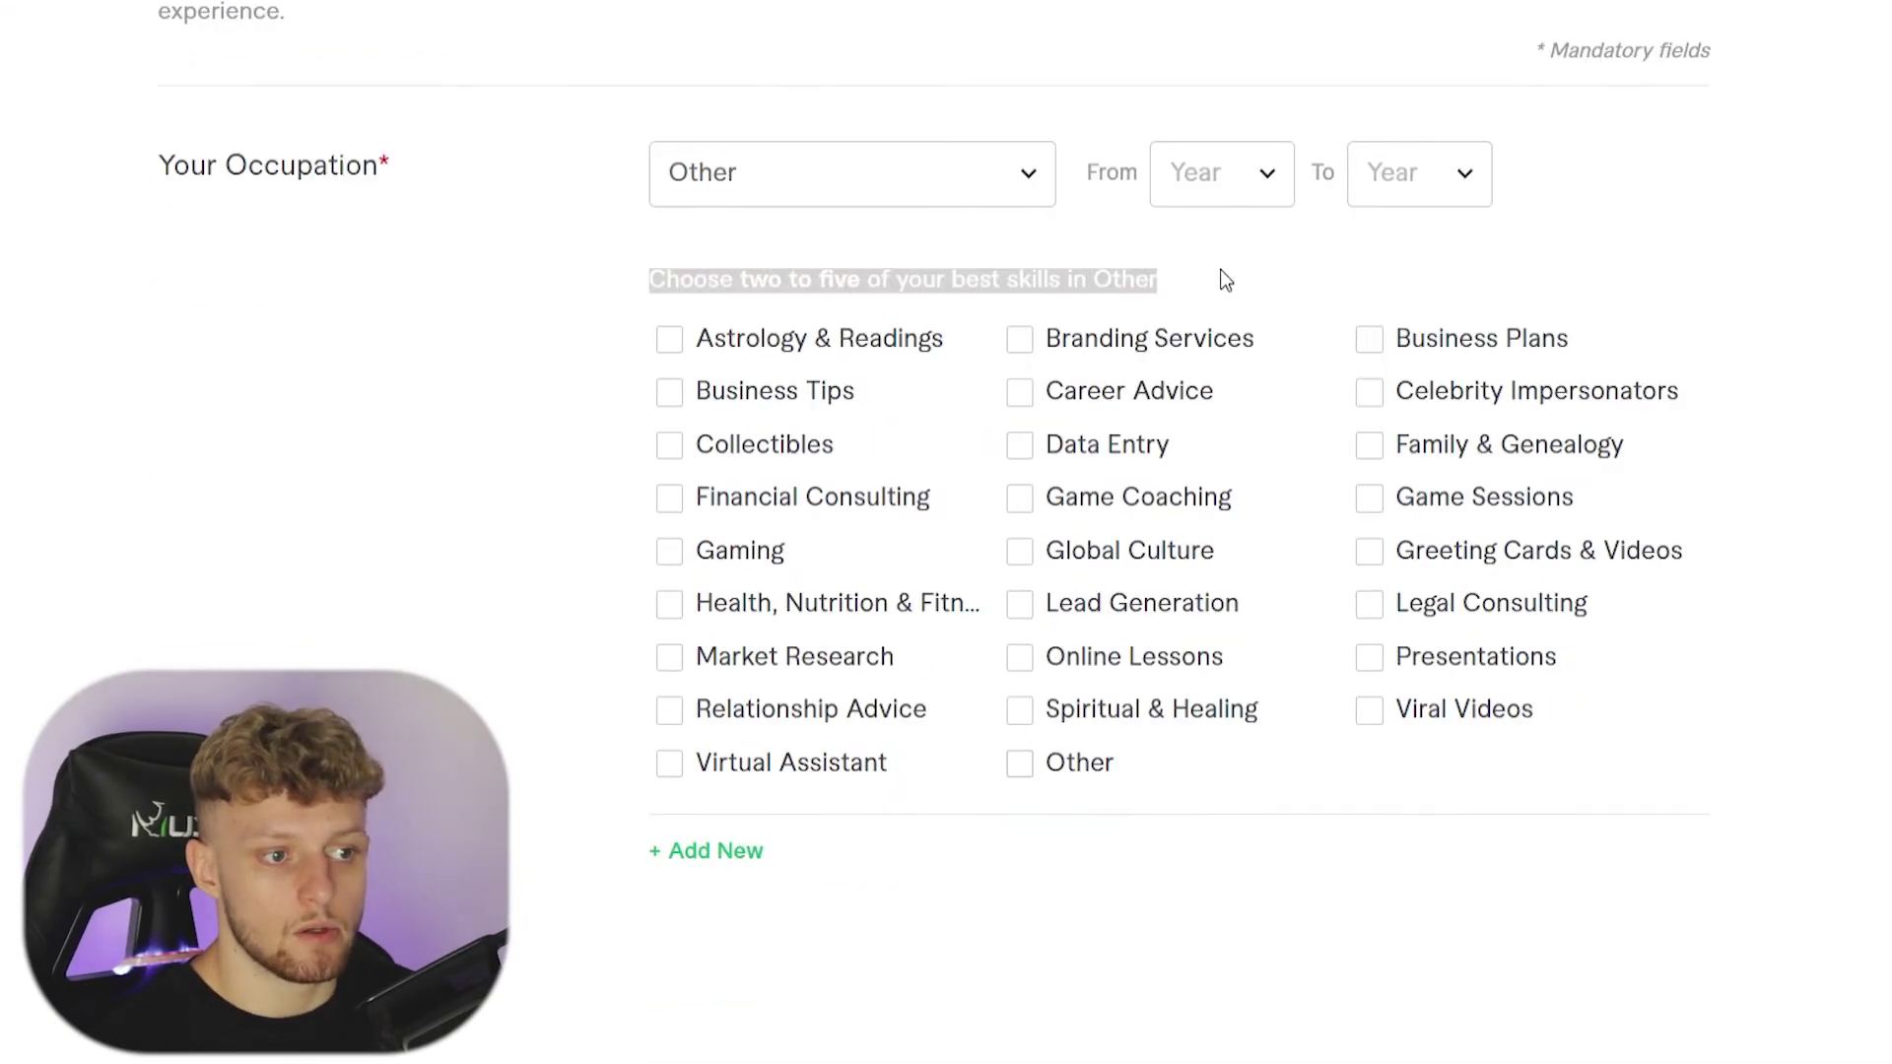
{"action": "left_click", "coordinate": [879, 310]}
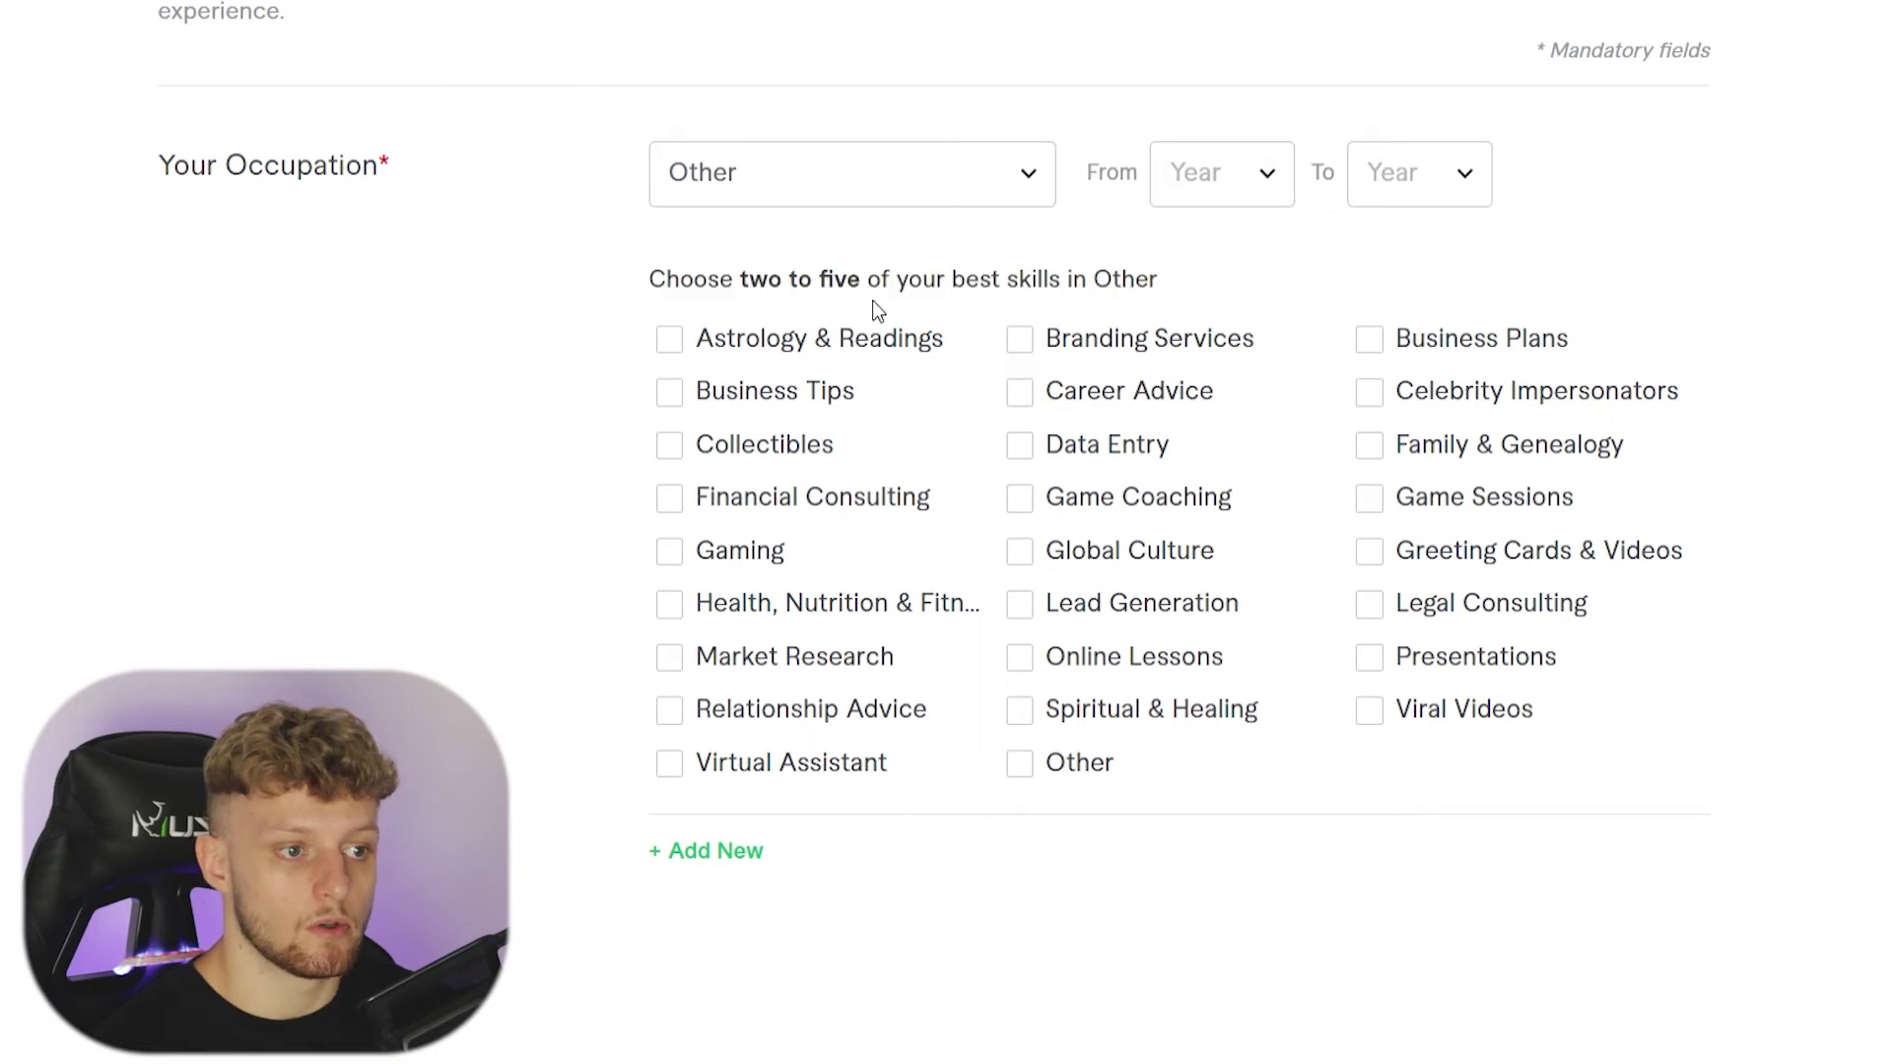
{"action": "left_click", "coordinate": [1371, 350]}
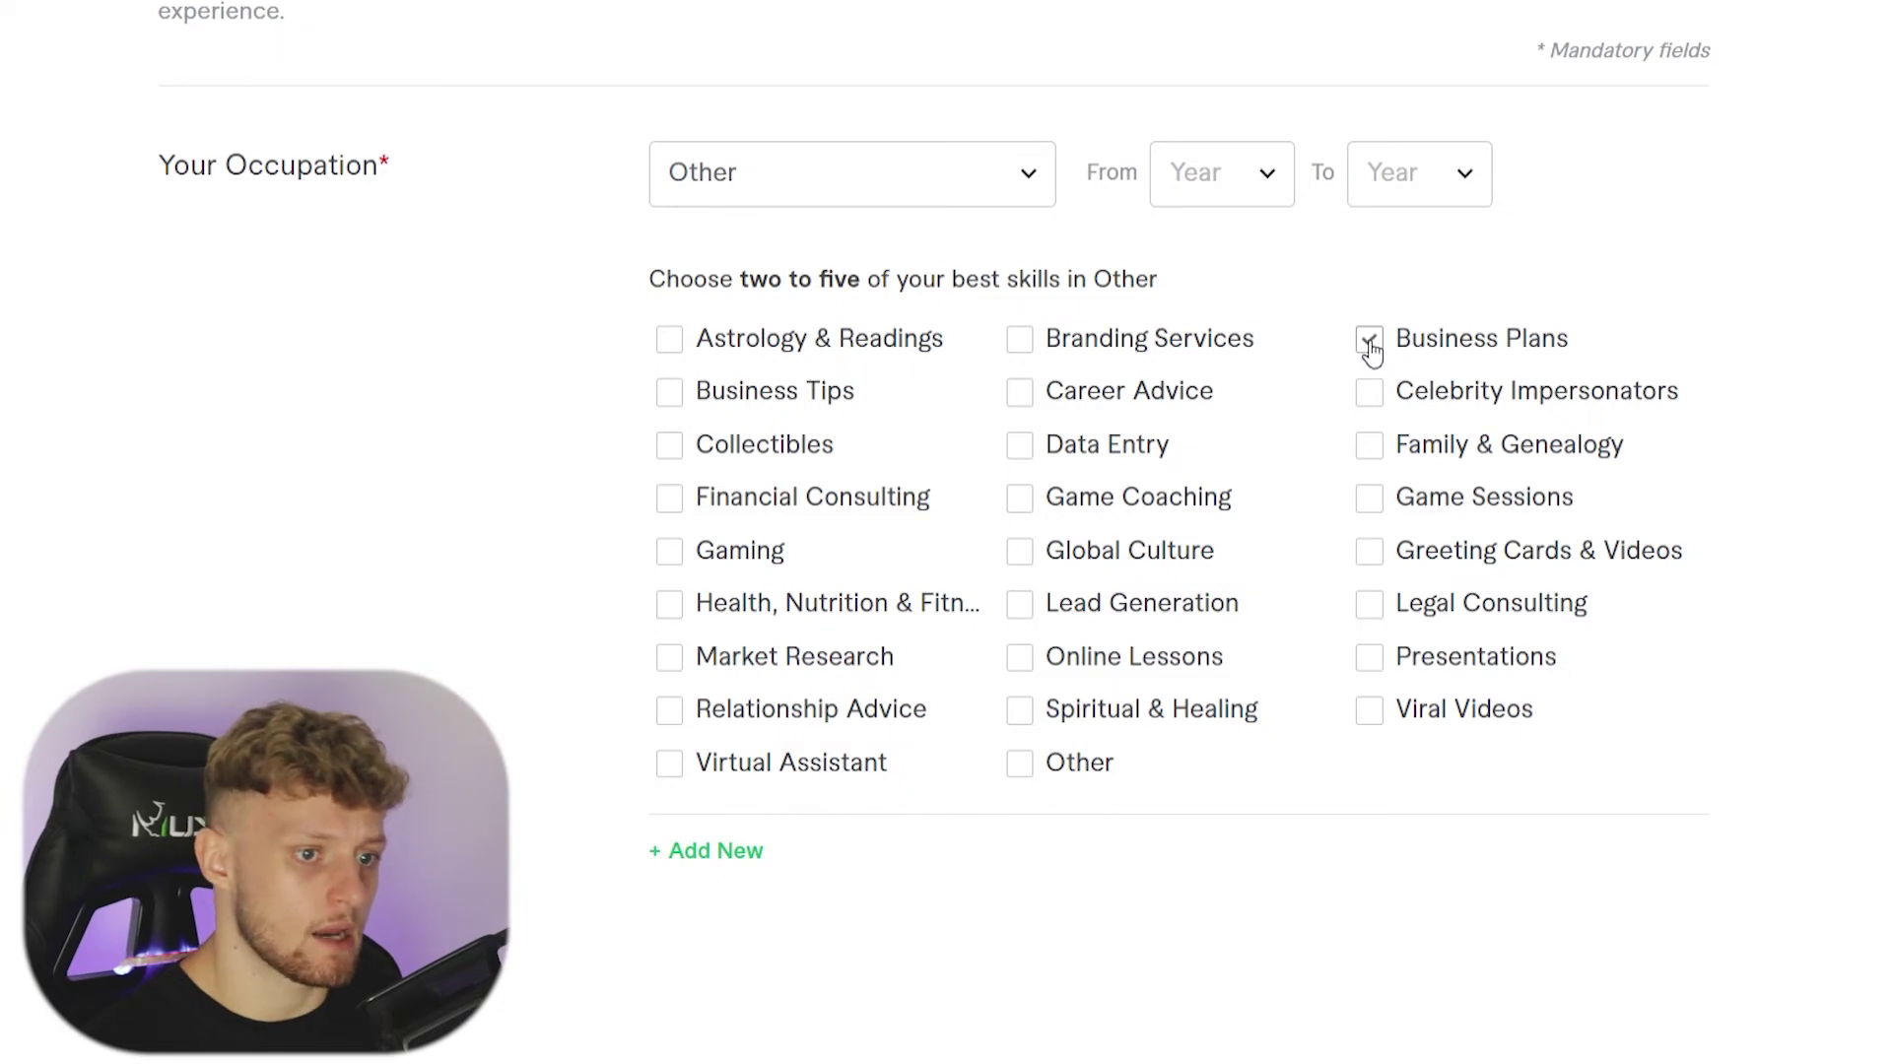
{"action": "left_click", "coordinate": [669, 395]}
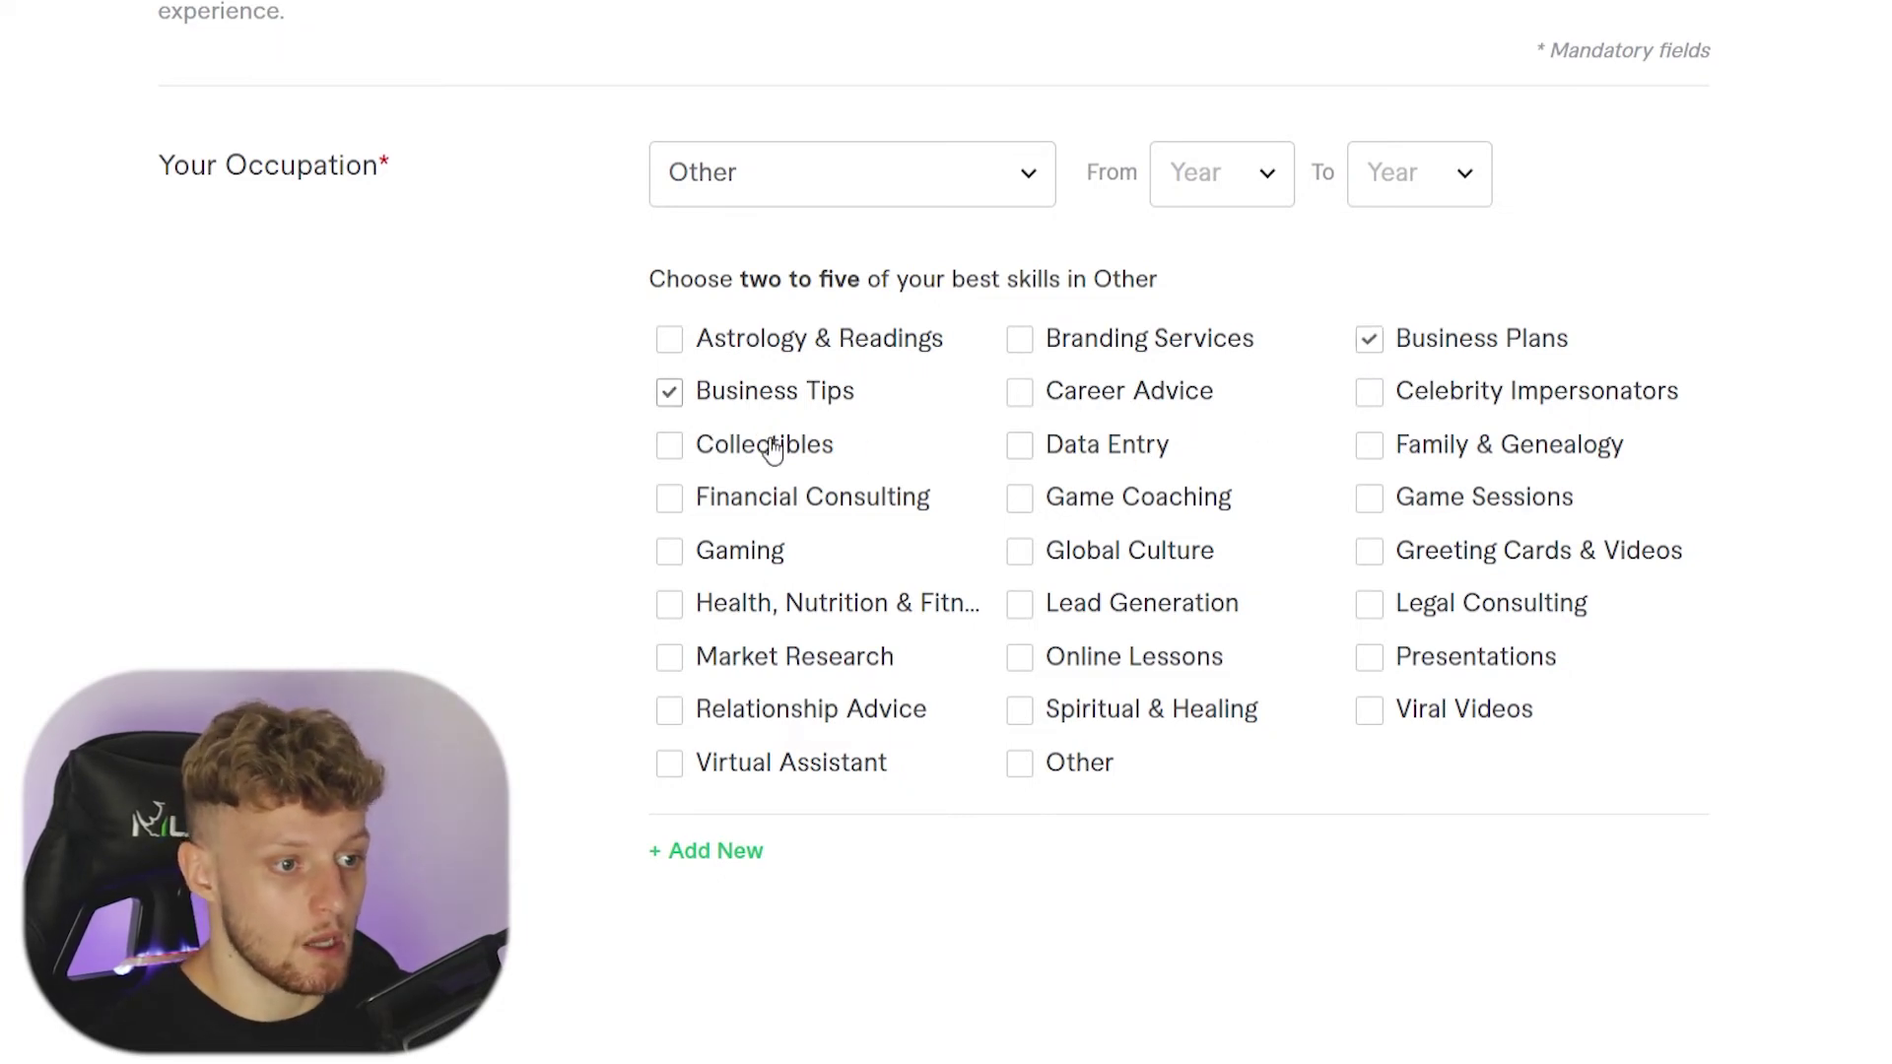
{"action": "left_click", "coordinate": [1020, 659]}
{"action": "left_click", "coordinate": [1019, 607]}
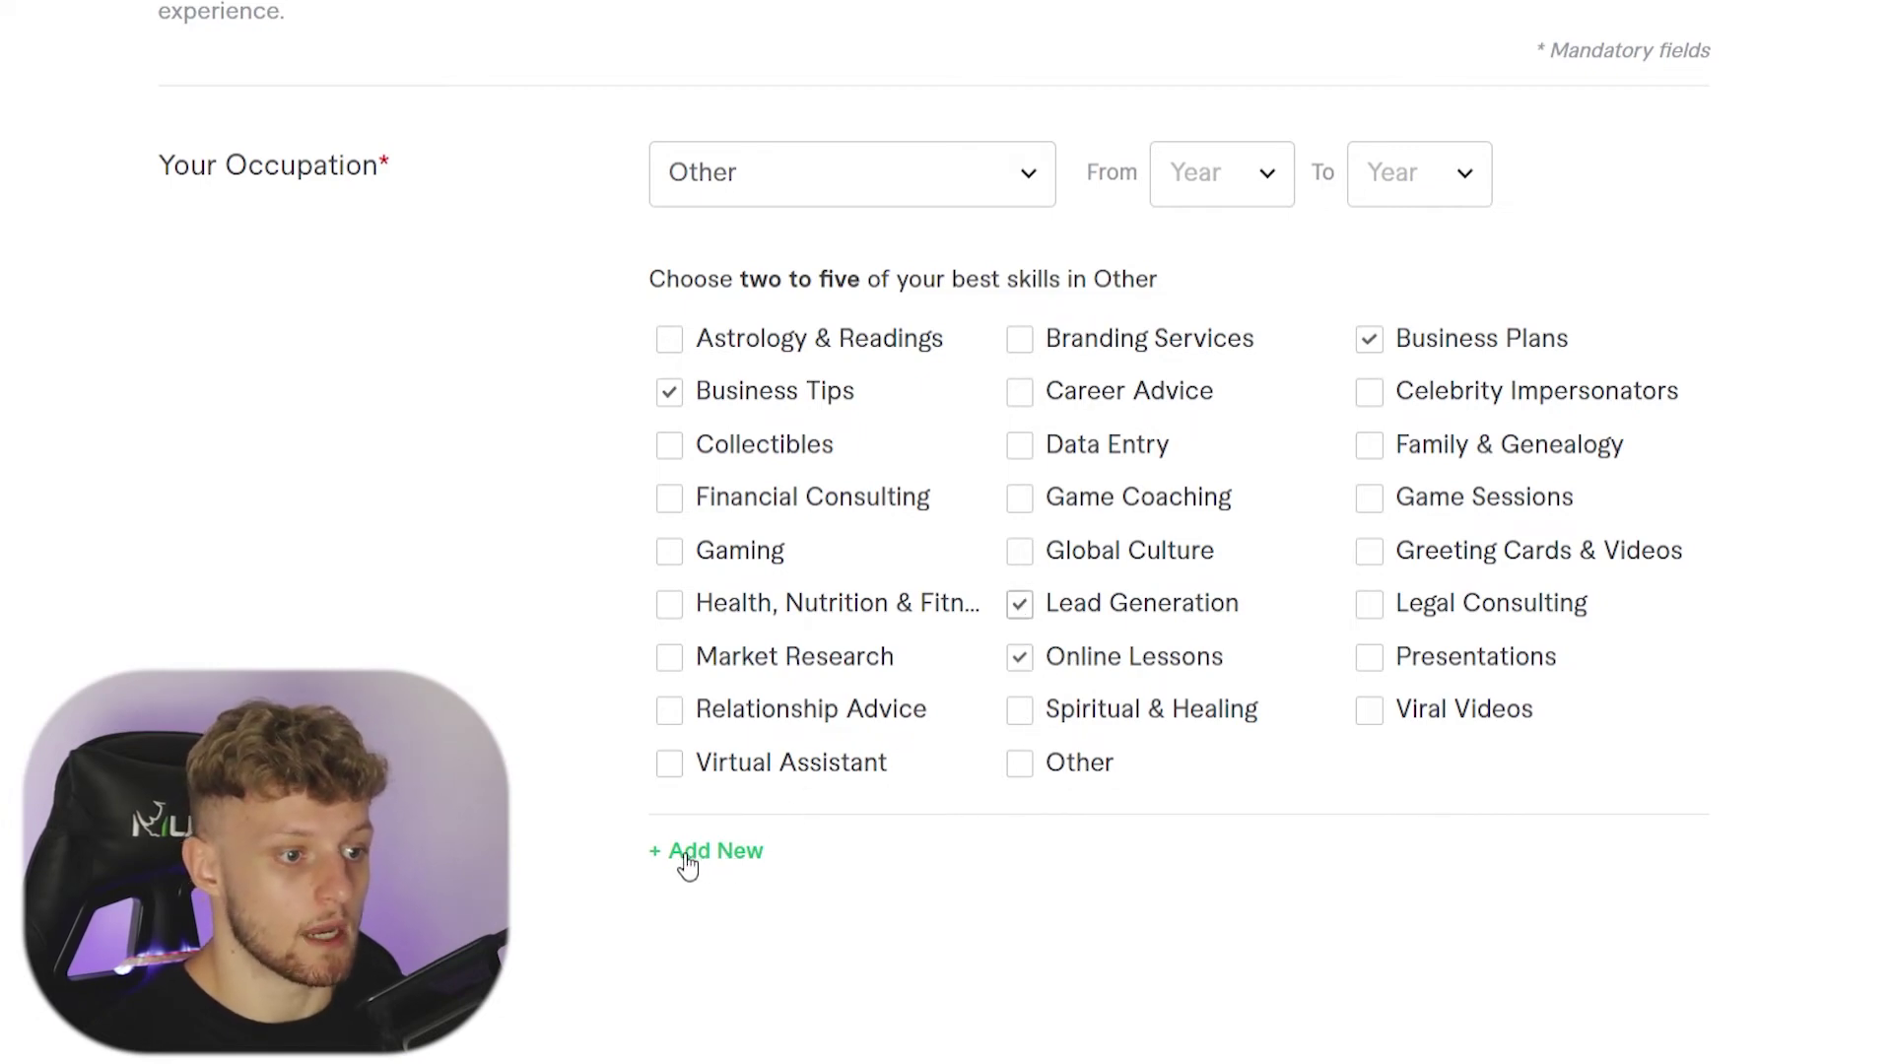
{"action": "scroll", "coordinate": [518, 746], "scroll_direction": "down", "scroll_amount": 6}
{"action": "scroll", "coordinate": [521, 741], "scroll_direction": "down", "scroll_amount": 3}
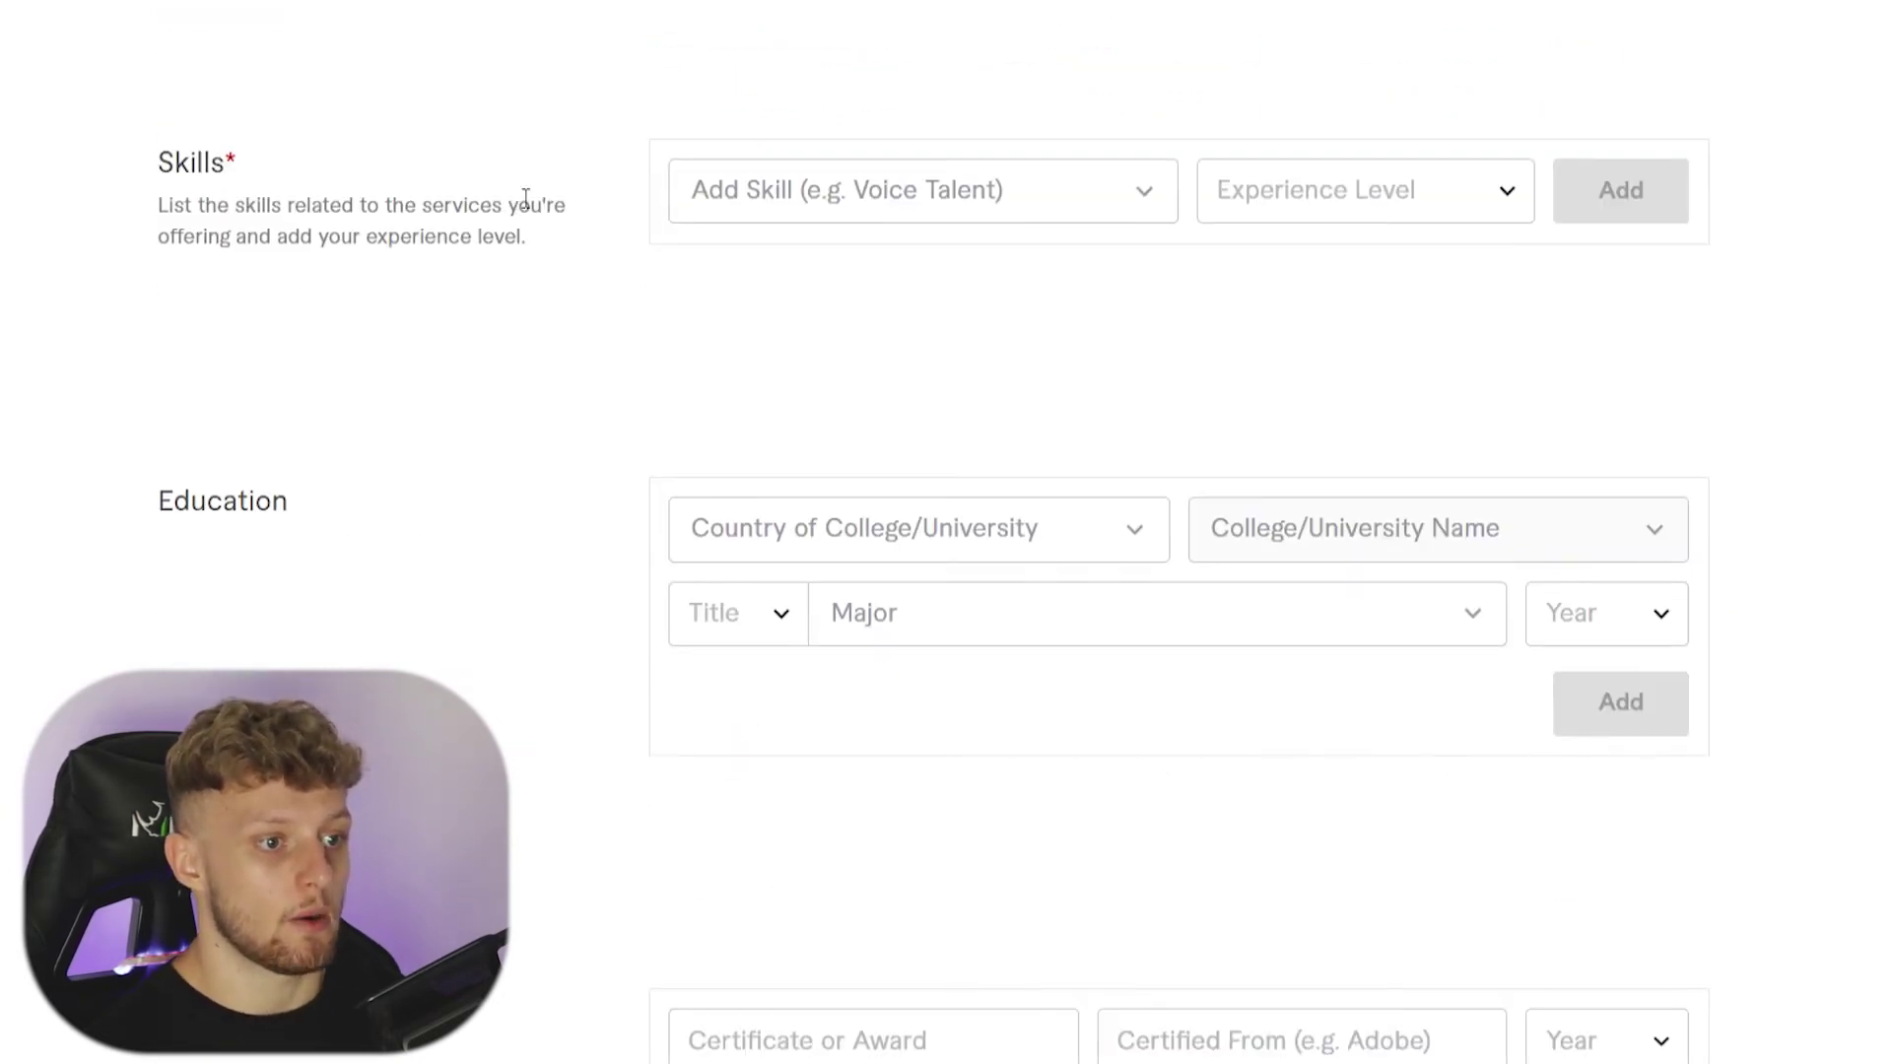
Step: Add the skill 'youtube growth' with Beginner experience level to the Skills table
{"action": "left_click", "coordinate": [826, 202]}
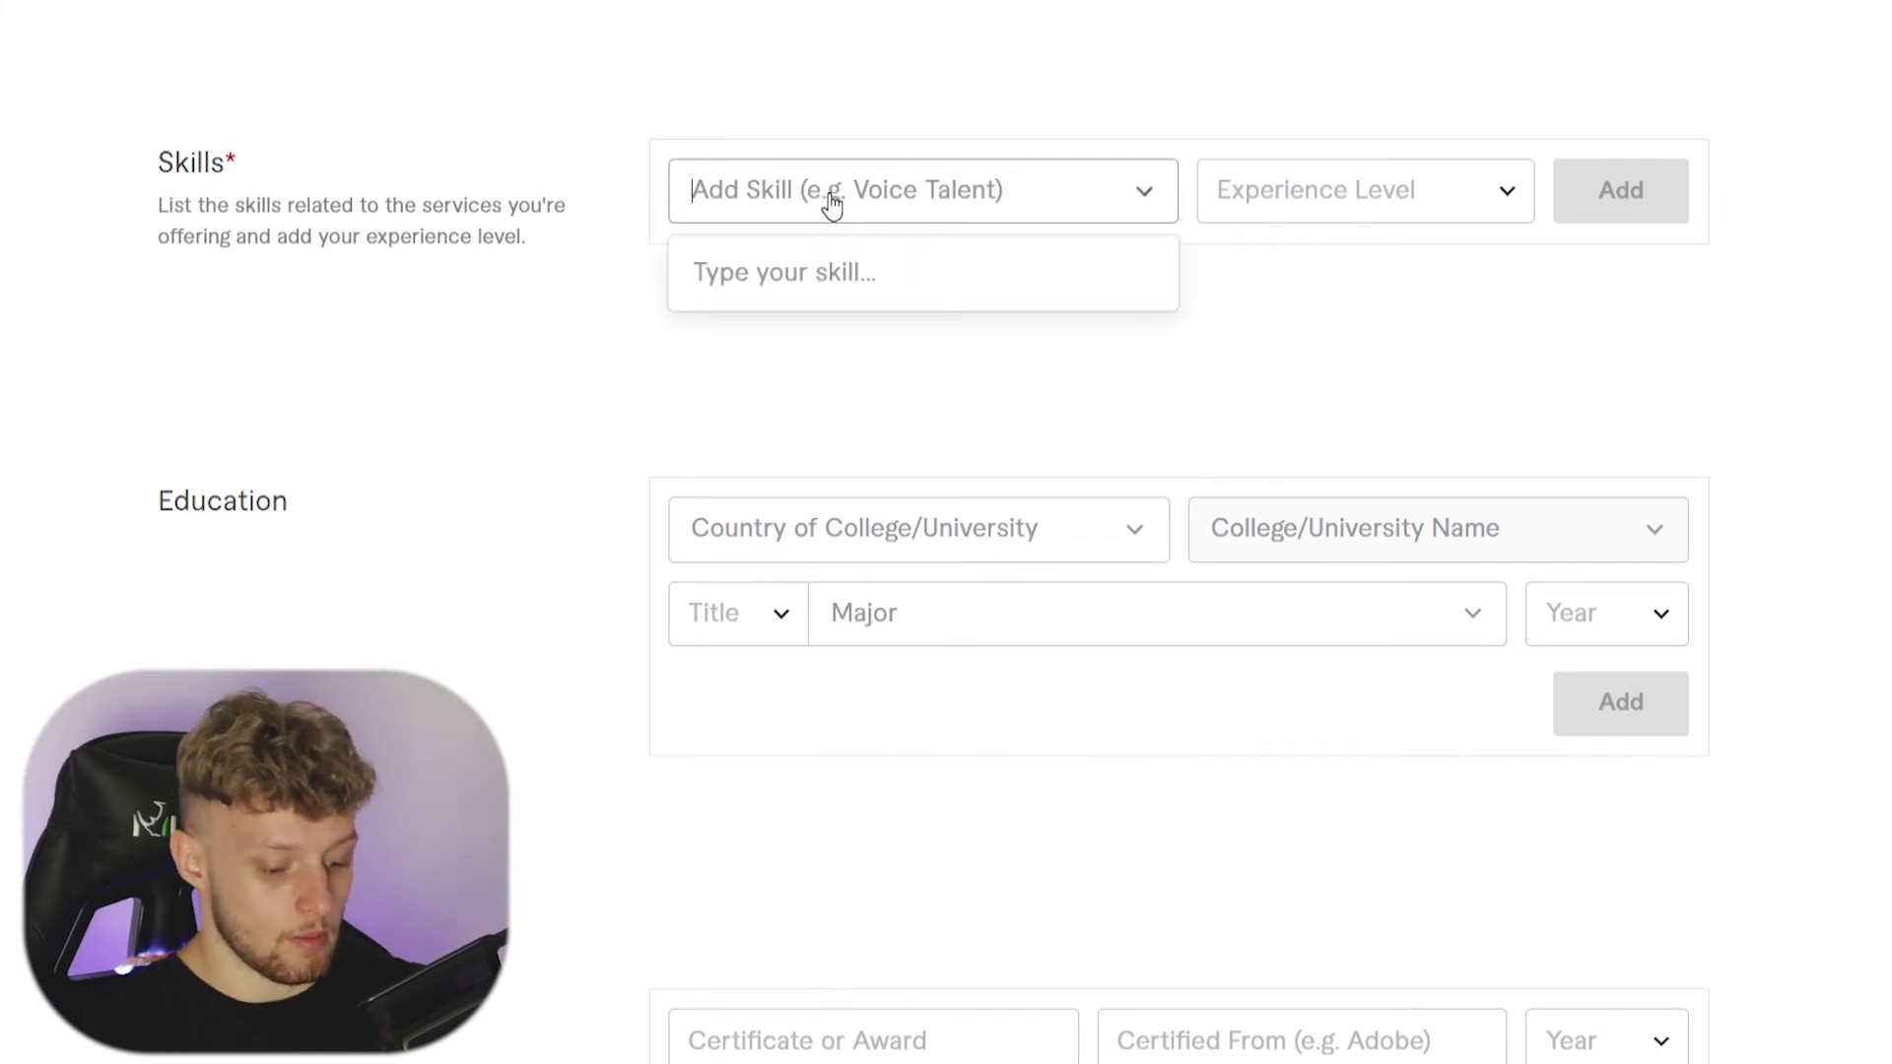
{"action": "type", "text": "youtub"}
{"action": "key", "text": "ctrl+a"}
{"action": "type", "text": "yout"}
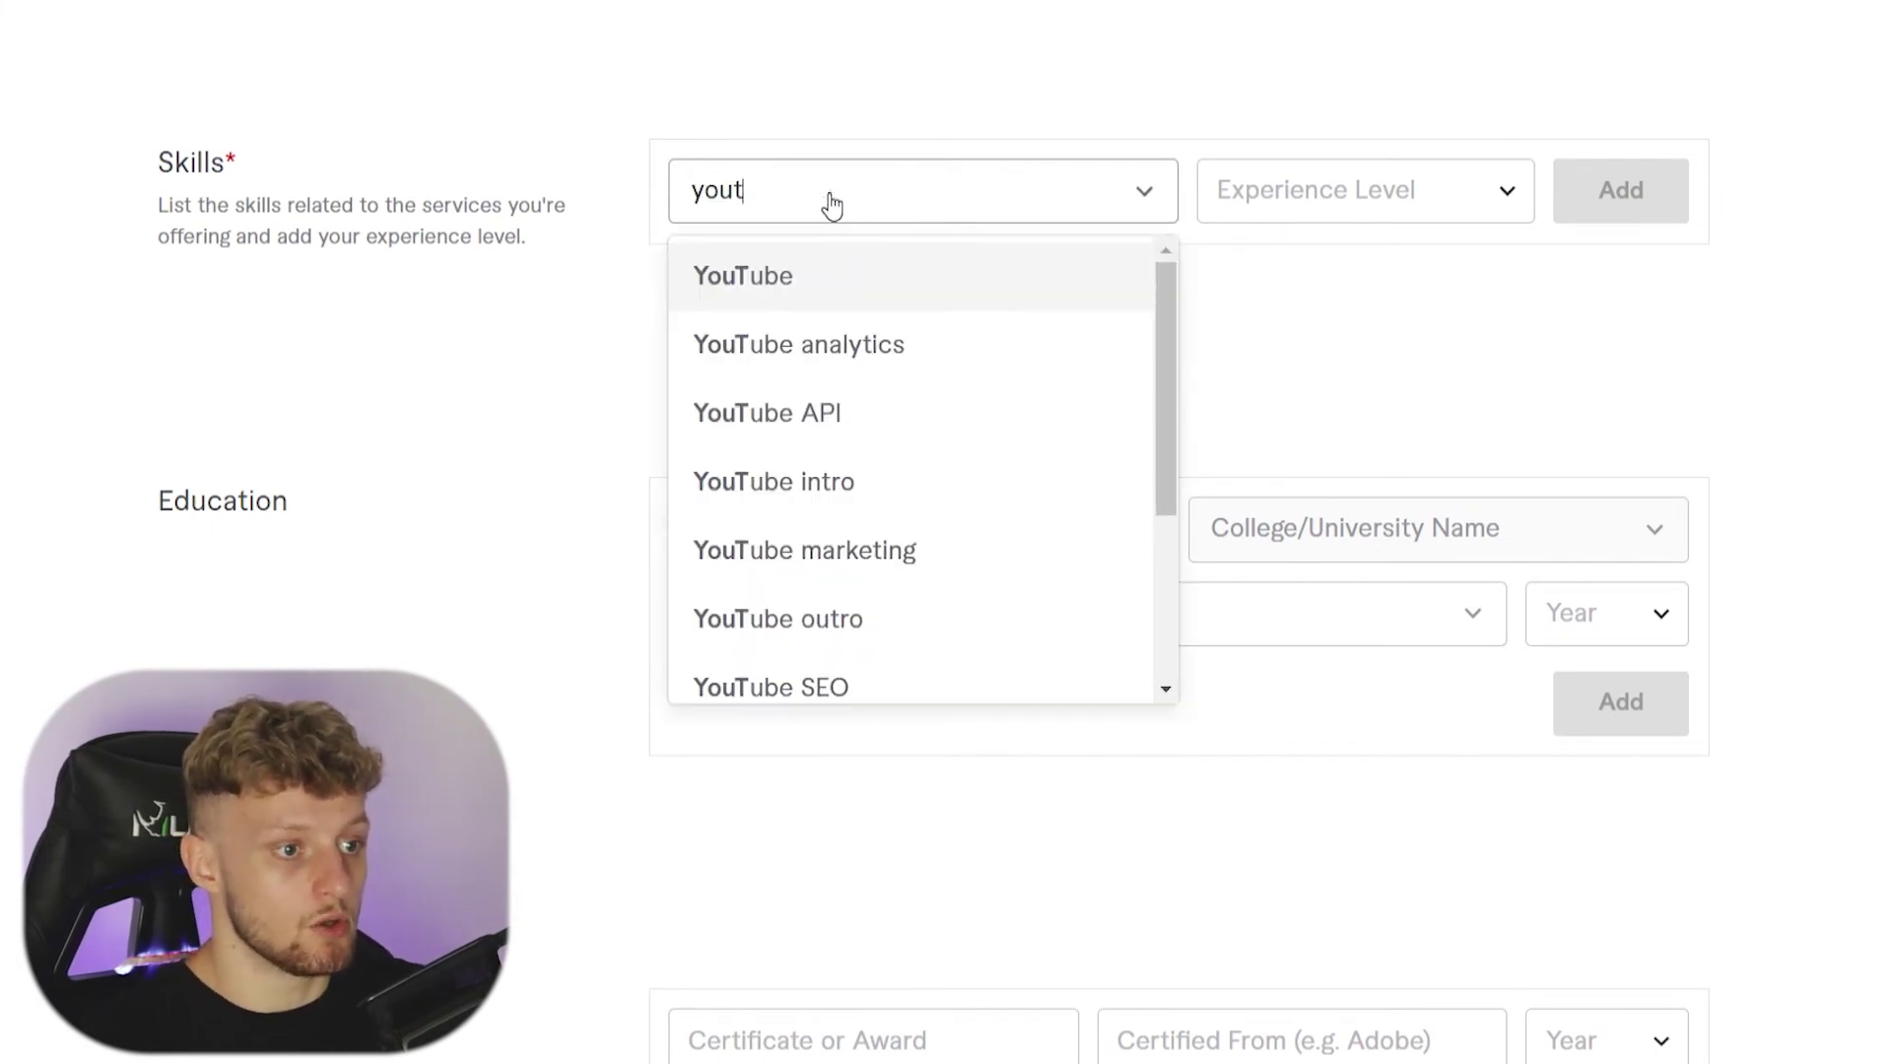
{"action": "type", "text": "ube growth"}
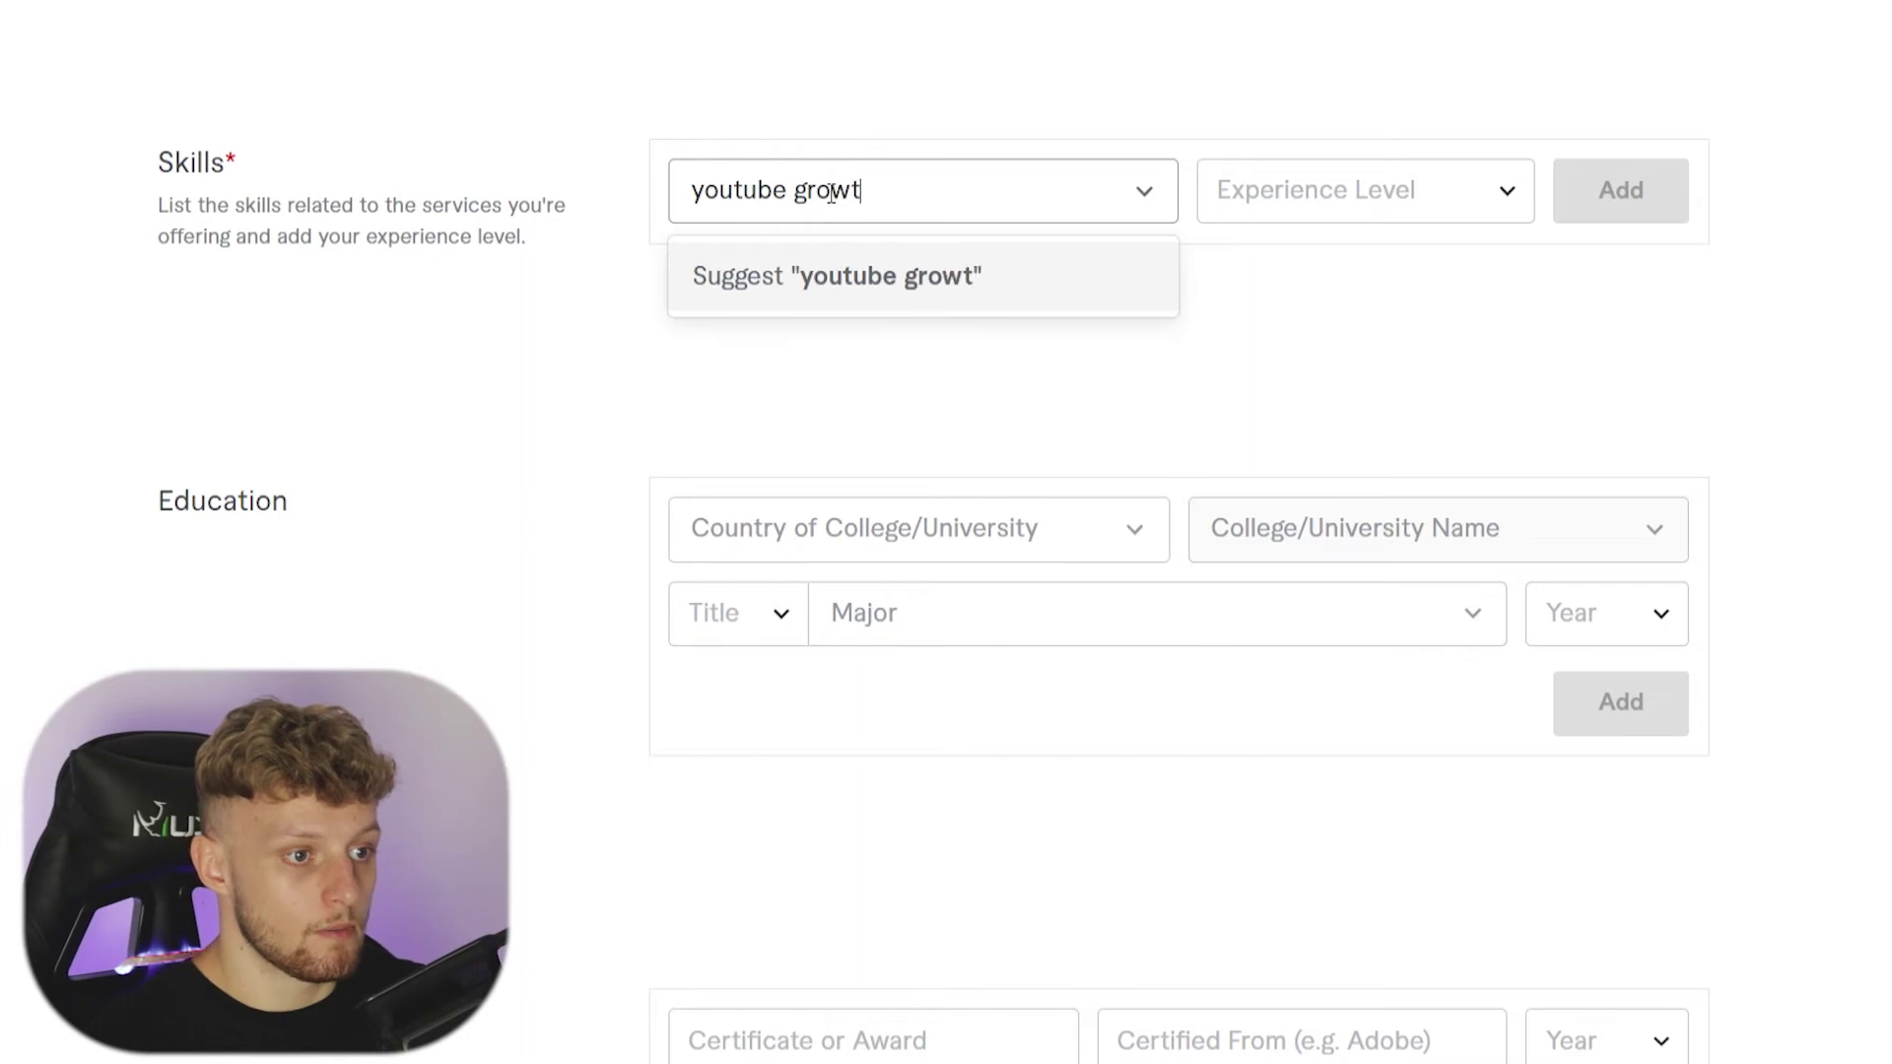
{"action": "left_click", "coordinate": [1435, 221]}
{"action": "left_click", "coordinate": [1338, 300]}
{"action": "left_click", "coordinate": [1621, 197]}
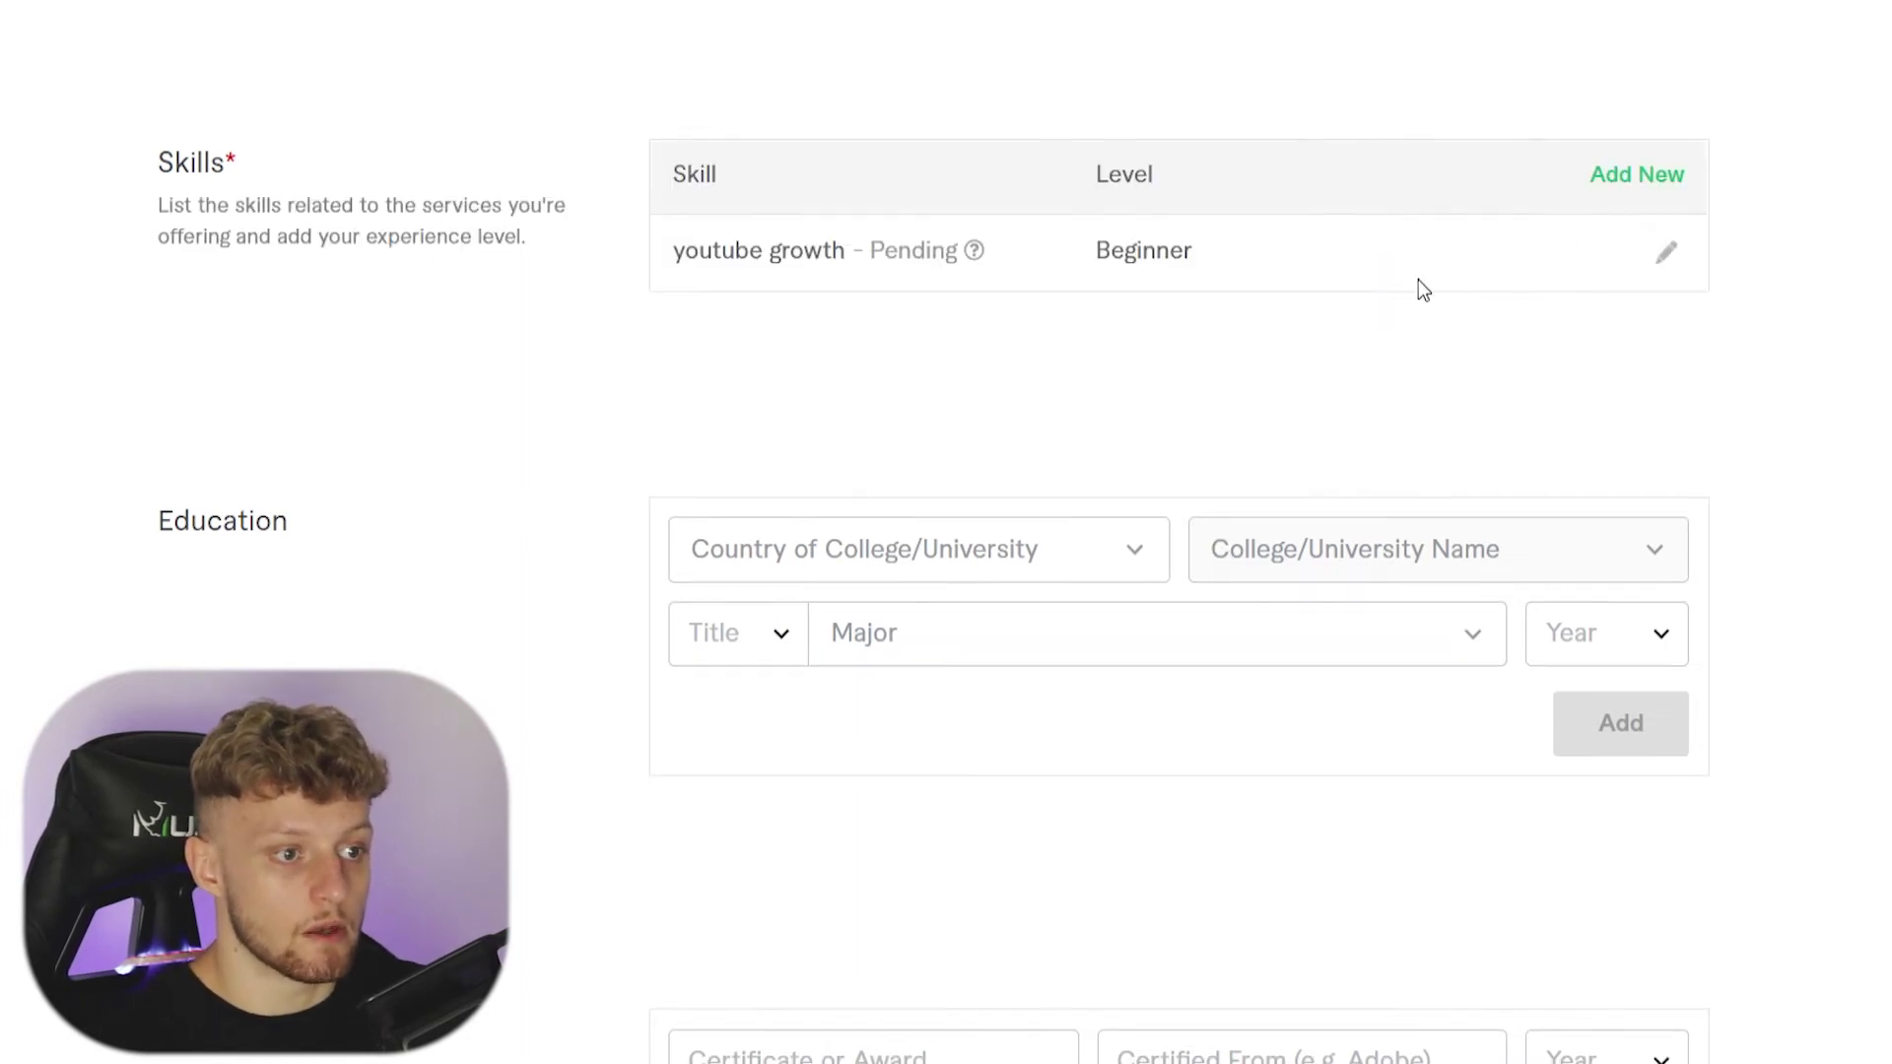
{"action": "left_click_drag", "start_coordinate": [379, 236], "coordinate": [136, 145]}
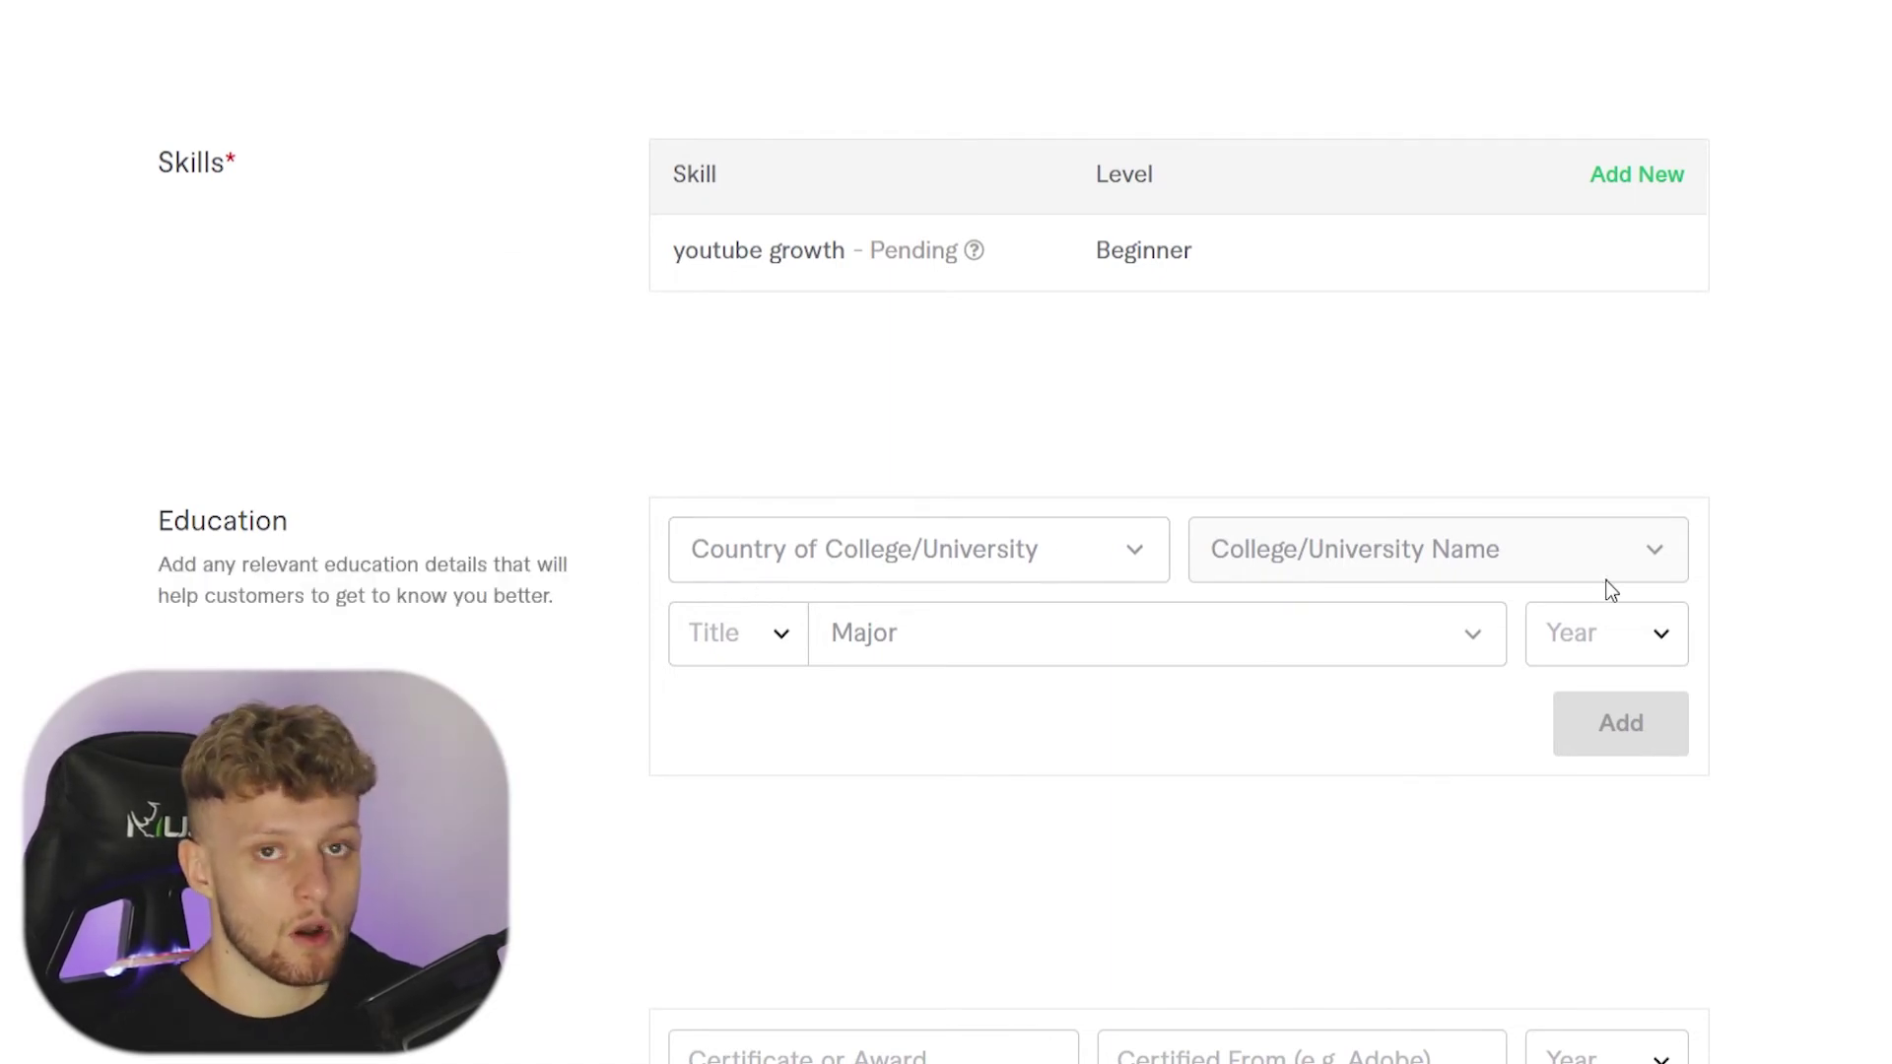
{"action": "scroll", "coordinate": [1222, 639], "scroll_direction": "down", "scroll_amount": 7}
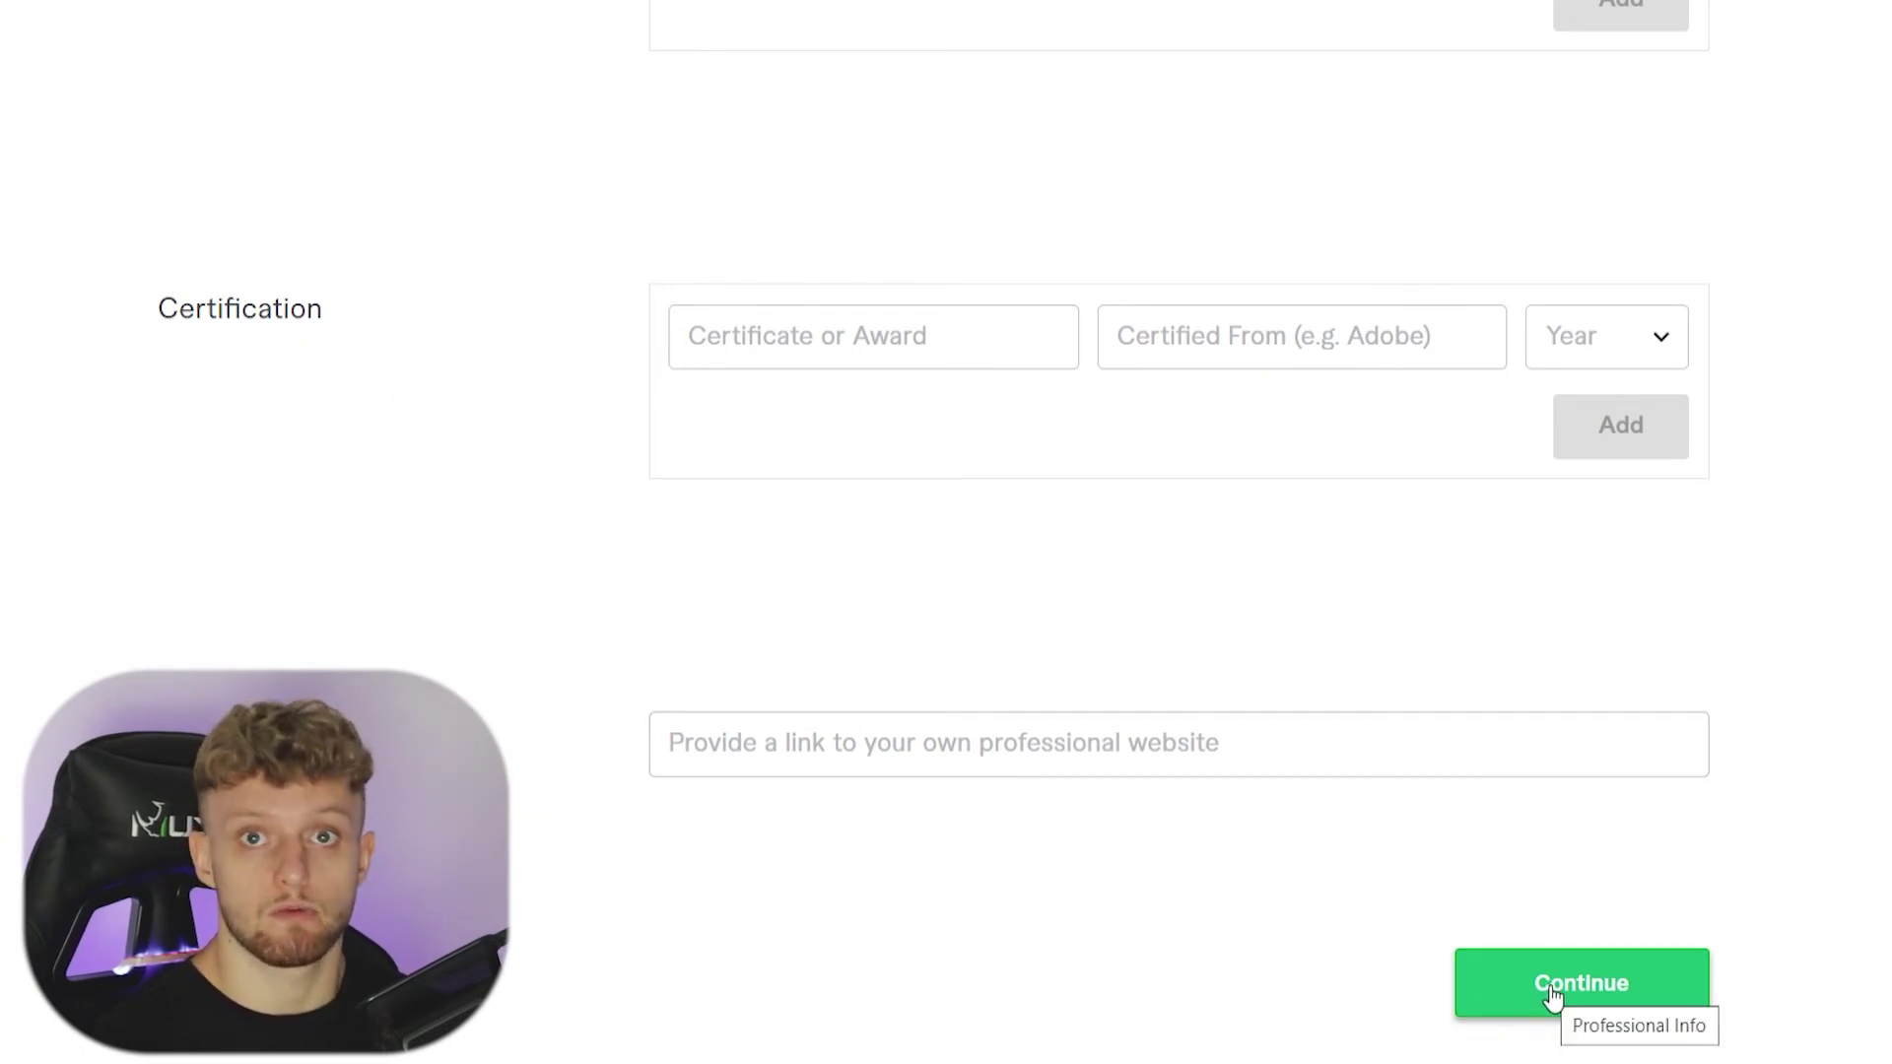
Step: Submit the completed Professional Info form with Continue
{"action": "left_click", "coordinate": [1584, 1008]}
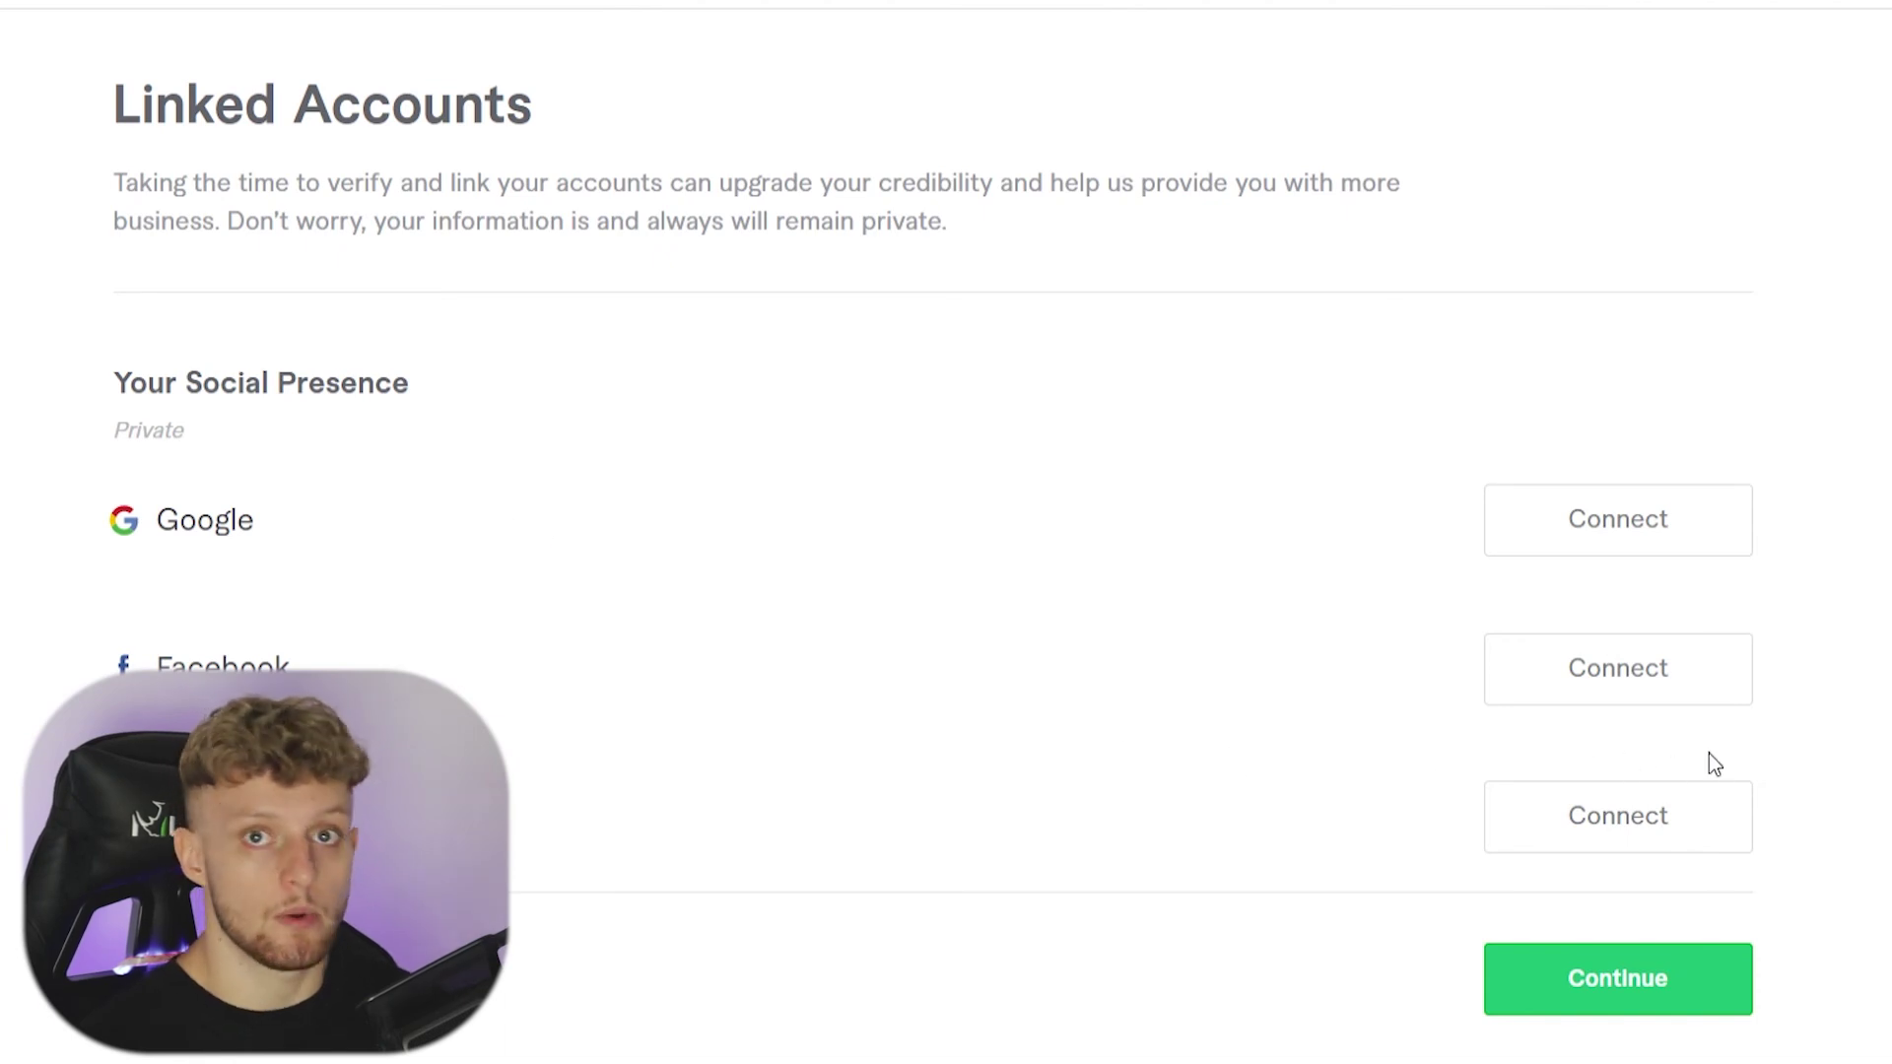
Step: Continue without linking any Google, Facebook or Twitter account
{"action": "left_click", "coordinate": [1636, 979]}
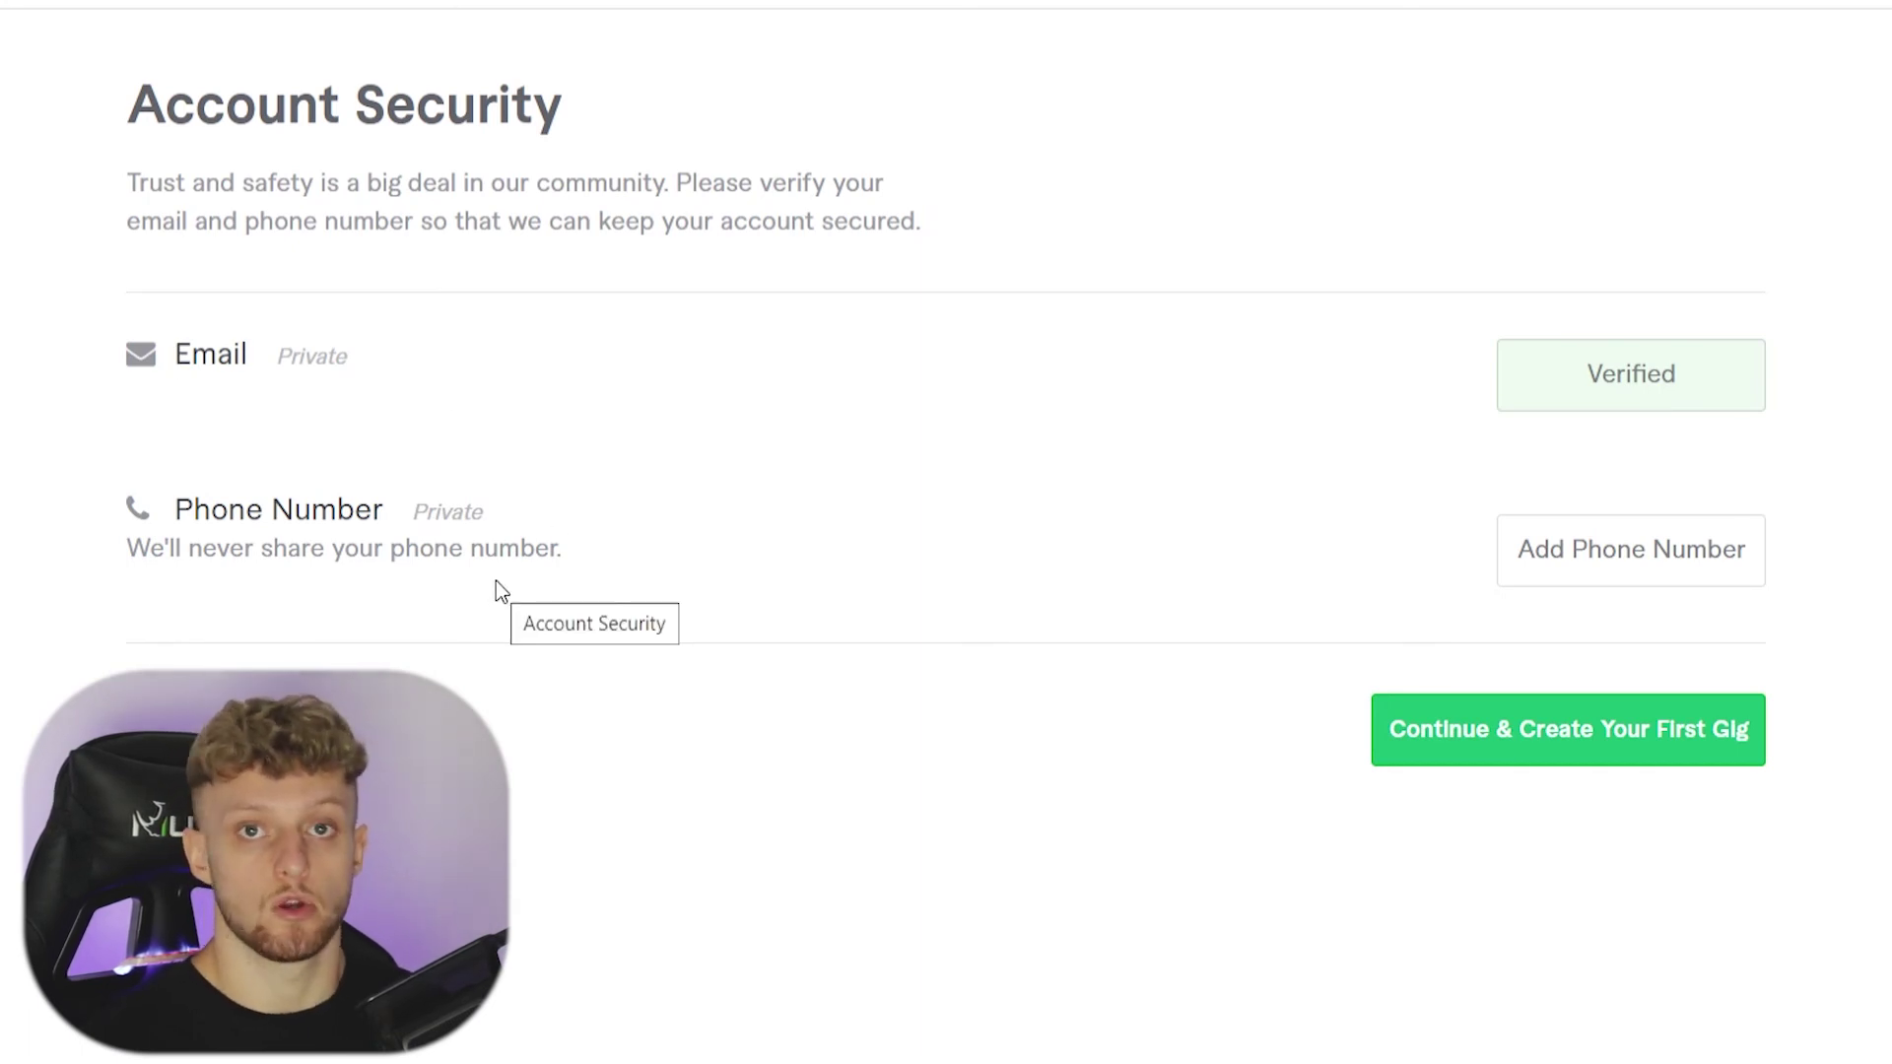
Step: Continue toward creating a first gig, then highlight the 30% completion and 65% minimum figures
{"action": "left_click", "coordinate": [1596, 761]}
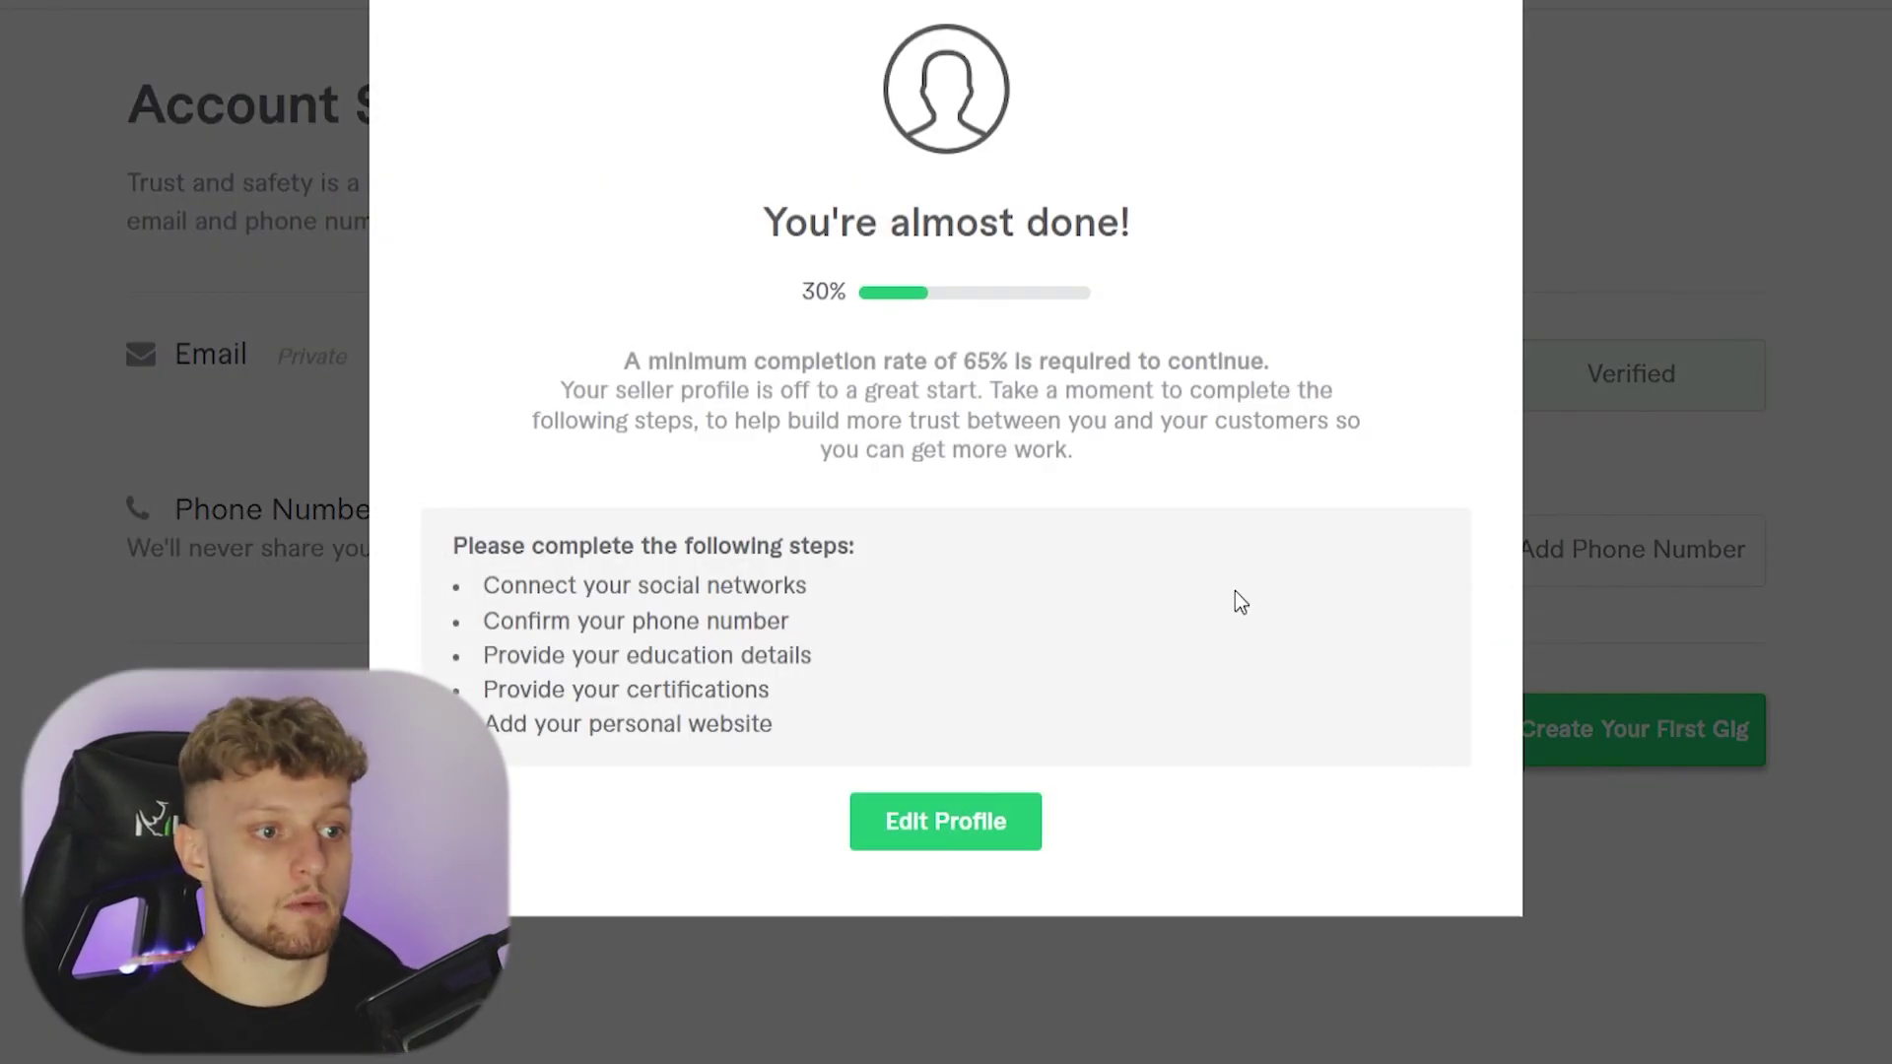
{"action": "left_click_drag", "start_coordinate": [786, 300], "coordinate": [855, 300]}
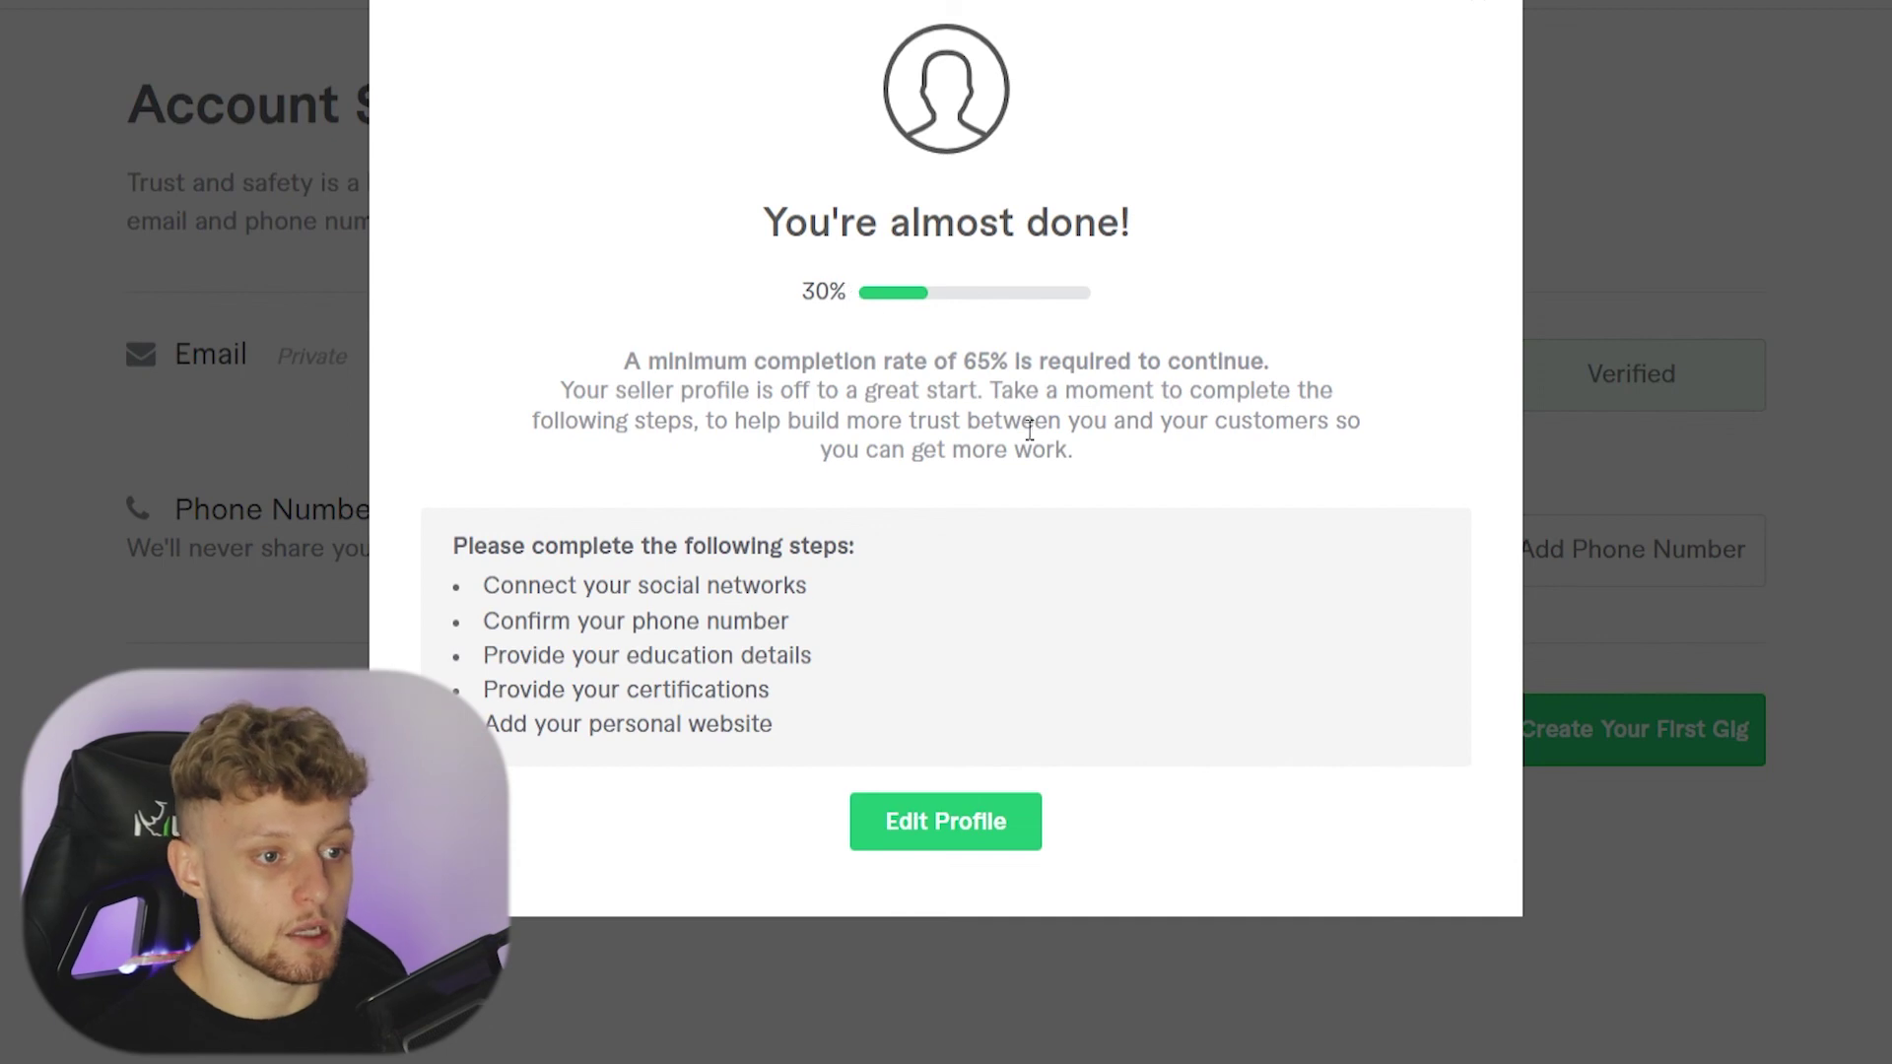
{"action": "left_click_drag", "start_coordinate": [949, 364], "coordinate": [1295, 340]}
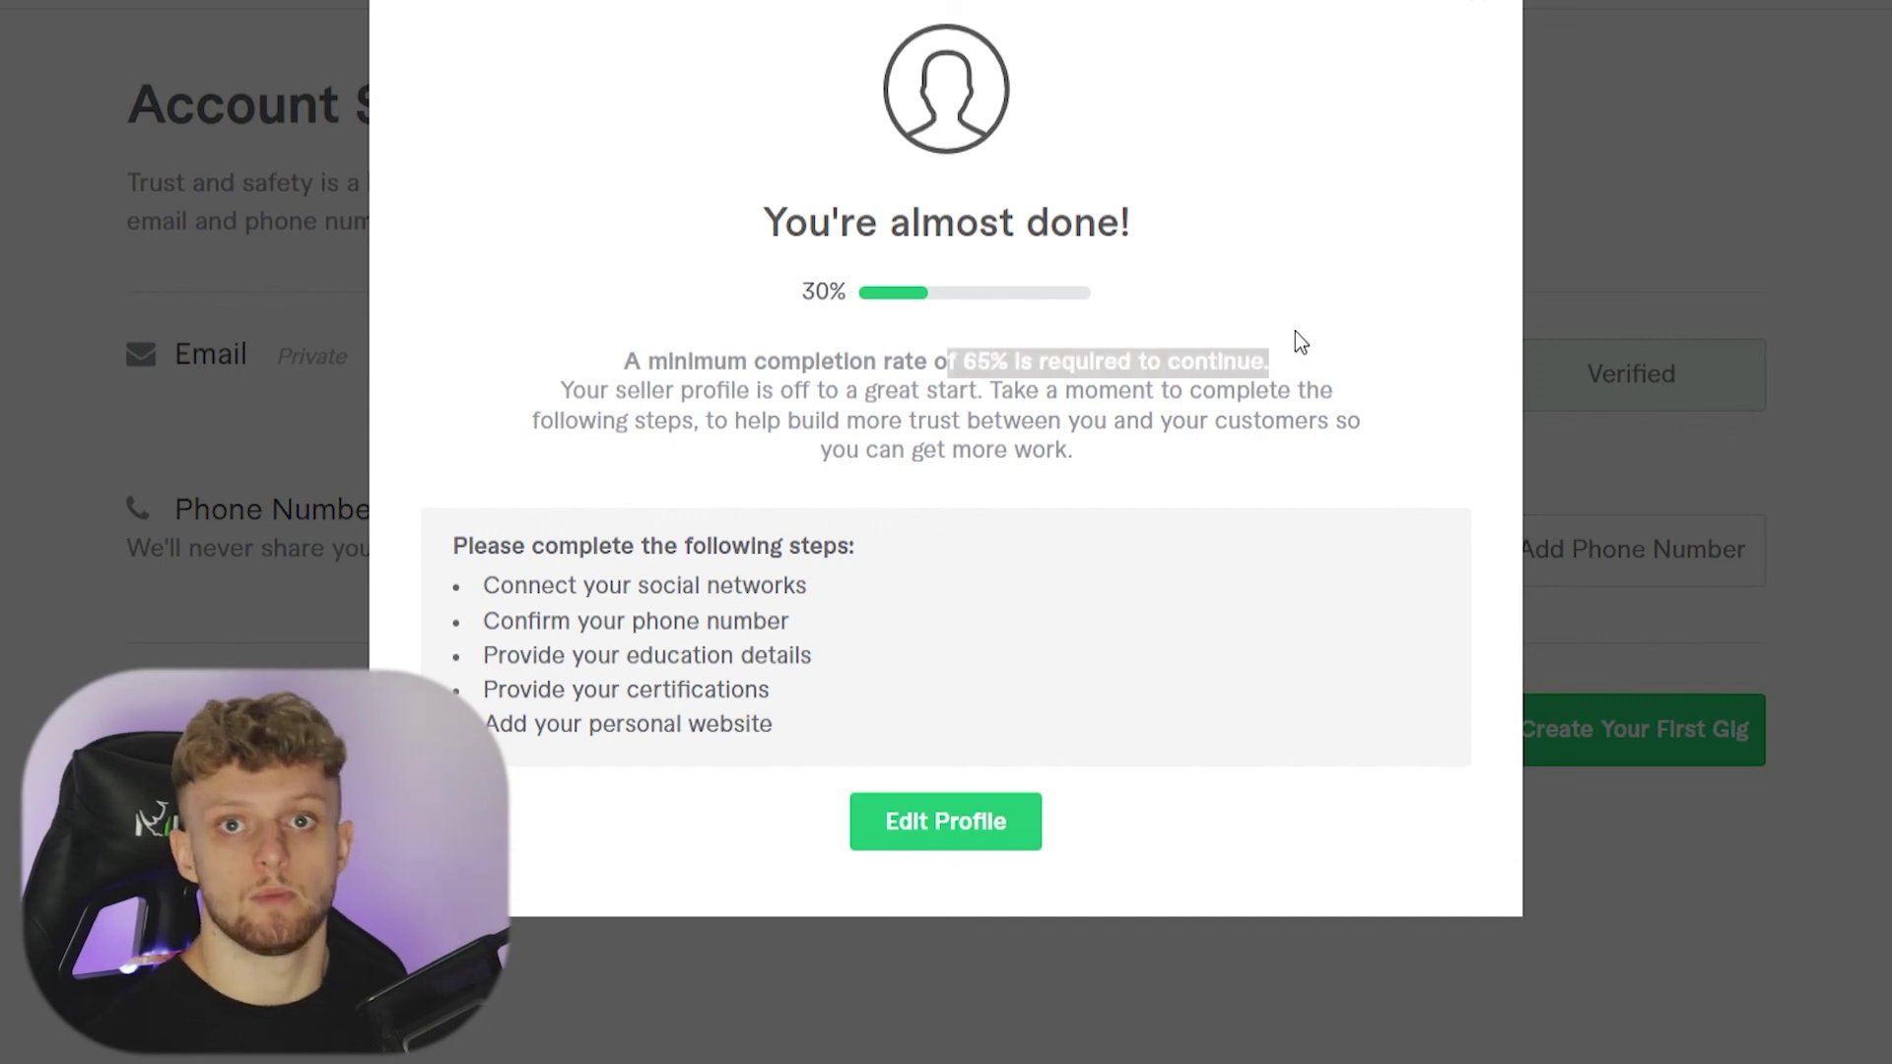